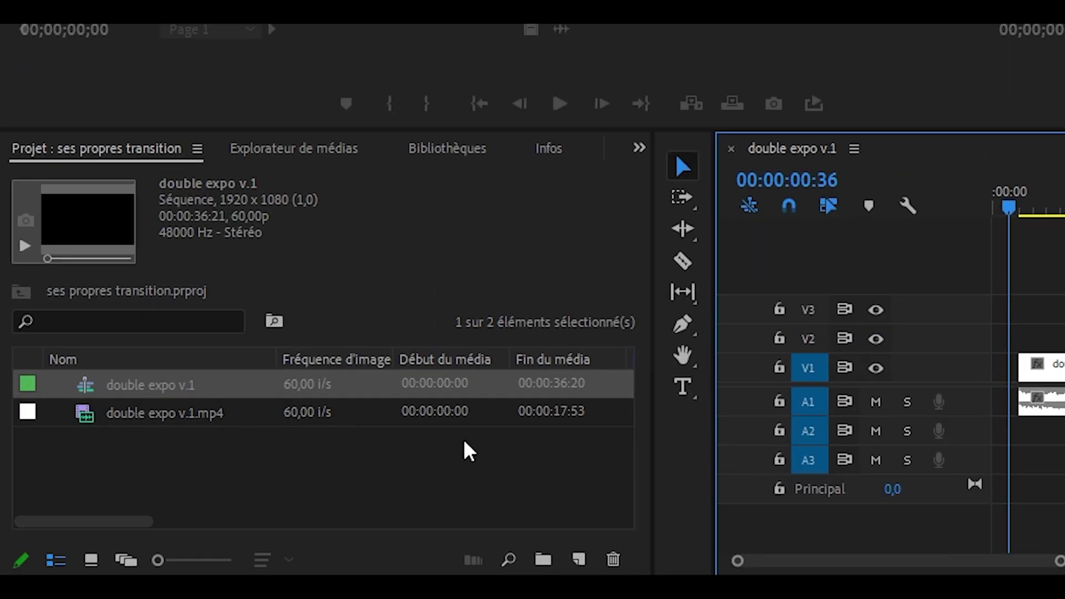
Create a 'Calque d'effets' adjustment layer and place it on track V2 above the first clips
{"action": "right_click", "coordinate": [243, 454]}
{"action": "mouse_move", "coordinate": [427, 132]}
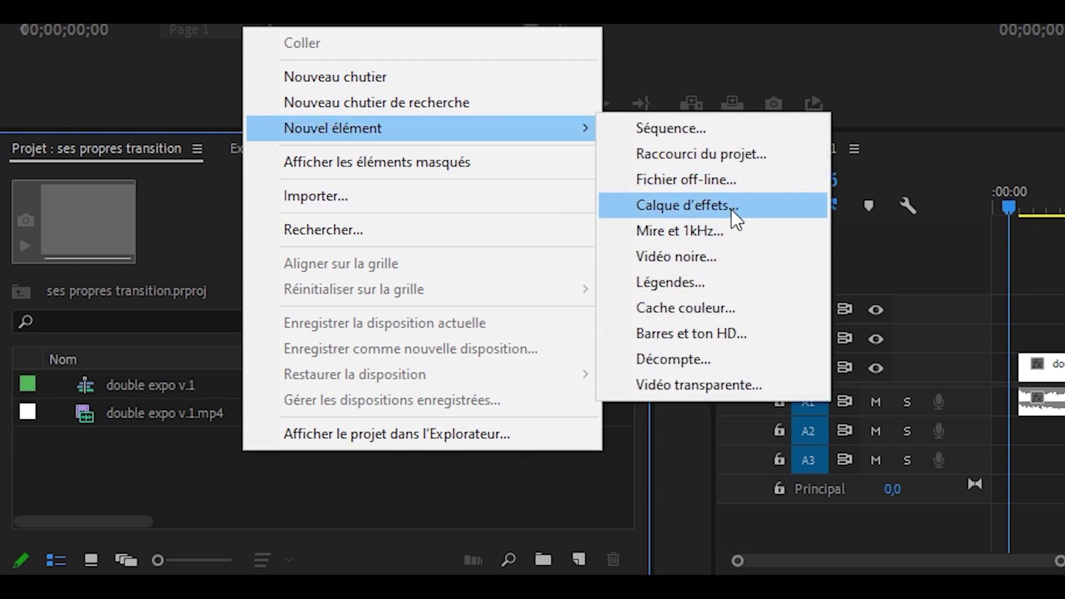
{"action": "left_click", "coordinate": [756, 210]}
{"action": "left_click_drag", "start_coordinate": [54, 468], "coordinate": [517, 449]}
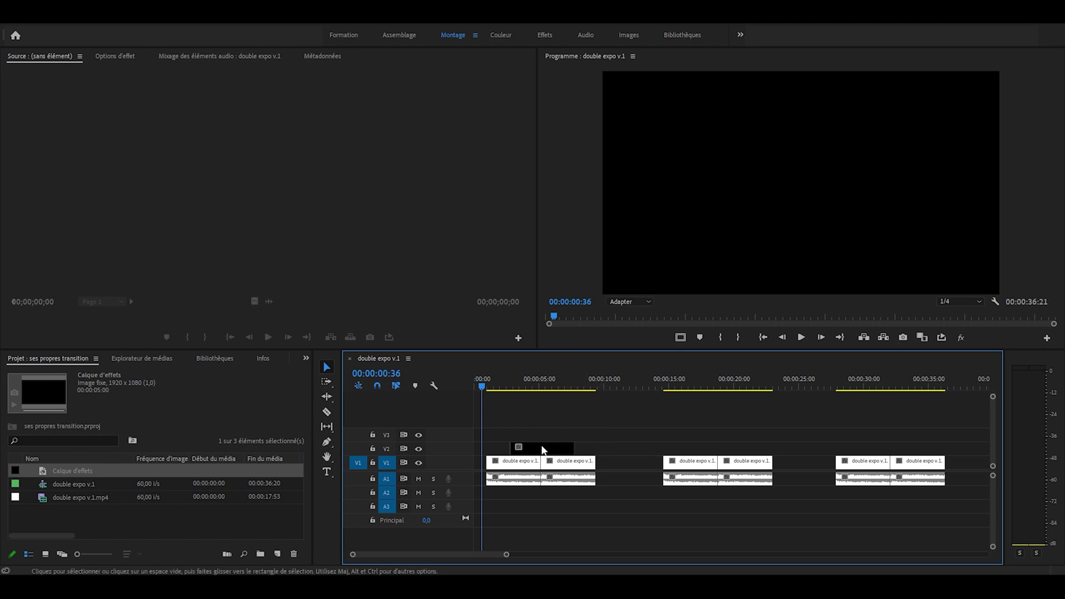
Apply Déformation d'objectif from Effets vidéo > Déformation to the V2 adjustment layer
{"action": "left_click", "coordinate": [244, 359]}
{"action": "left_click", "coordinate": [48, 358]}
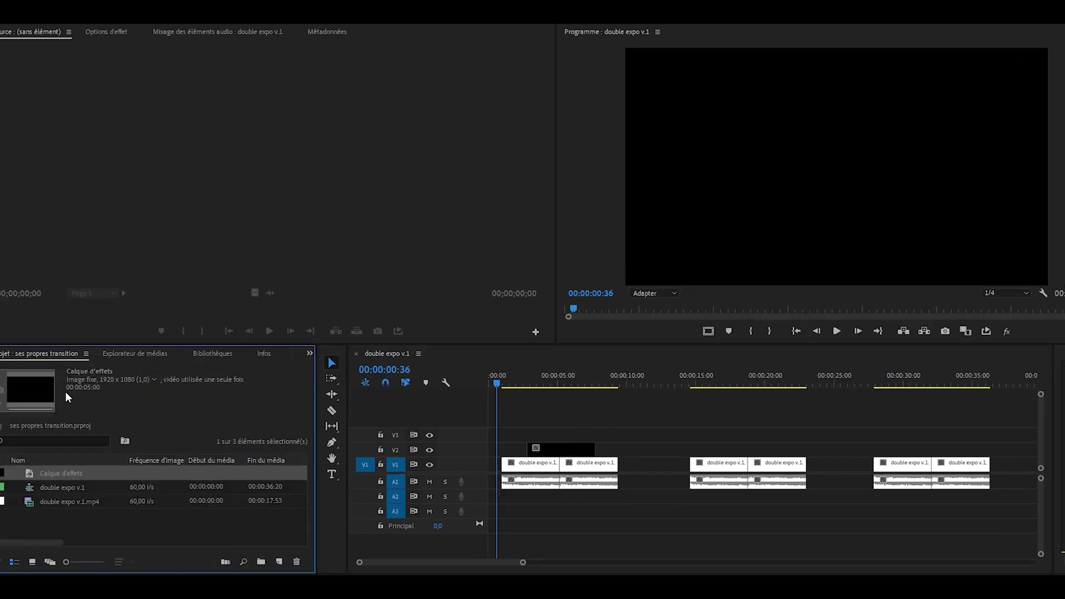
{"action": "scroll", "coordinate": [220, 357], "scroll_direction": "down", "scroll_amount": 5}
{"action": "left_click", "coordinate": [193, 355]}
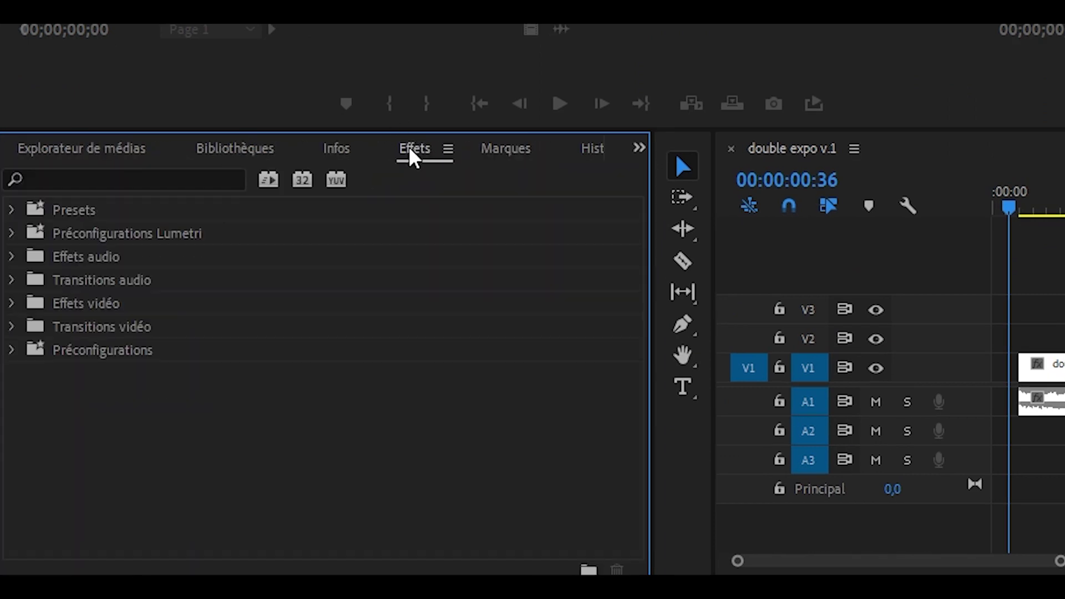
{"action": "left_click", "coordinate": [233, 179]}
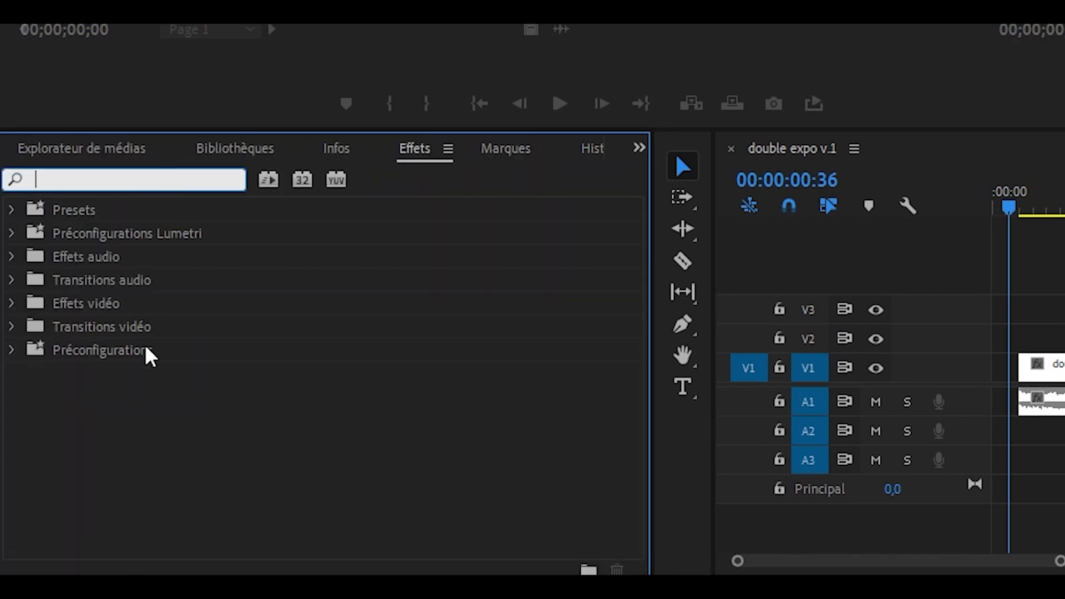
{"action": "double_click", "coordinate": [93, 306]}
{"action": "double_click", "coordinate": [102, 397]}
{"action": "scroll", "coordinate": [119, 337], "scroll_direction": "down", "scroll_amount": 5}
{"action": "scroll", "coordinate": [66, 266], "scroll_direction": "up", "scroll_amount": 3}
{"action": "scroll", "coordinate": [120, 350], "scroll_direction": "down", "scroll_amount": 7}
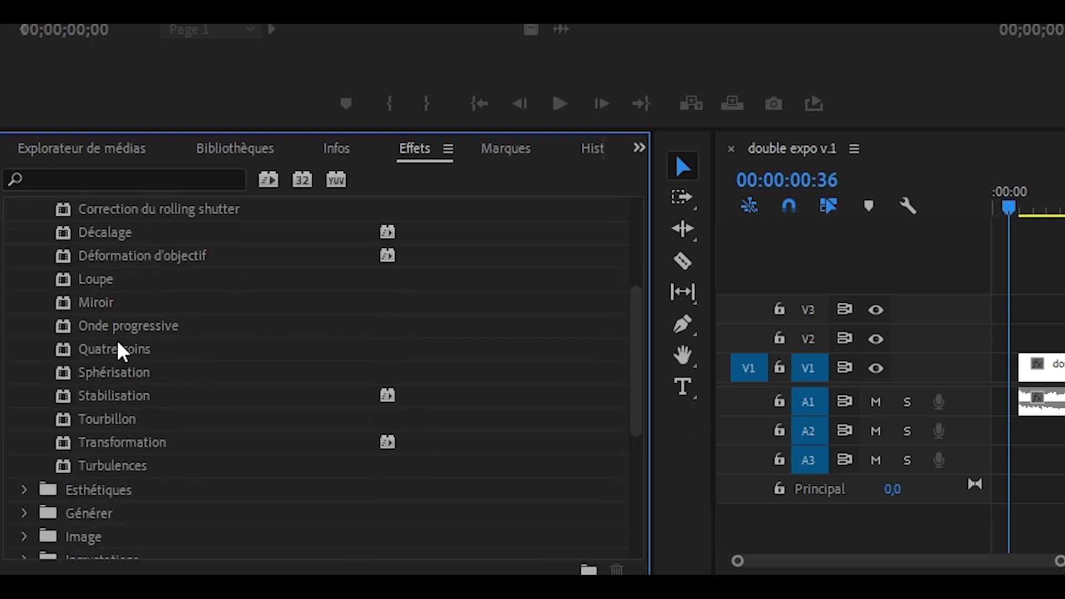
{"action": "left_click", "coordinate": [105, 260]}
{"action": "left_click_drag", "start_coordinate": [45, 412], "coordinate": [551, 449]}
Zoom the timeline and trim the adjustment layer to a short span around the 5-second cut
{"action": "left_click", "coordinate": [496, 414]}
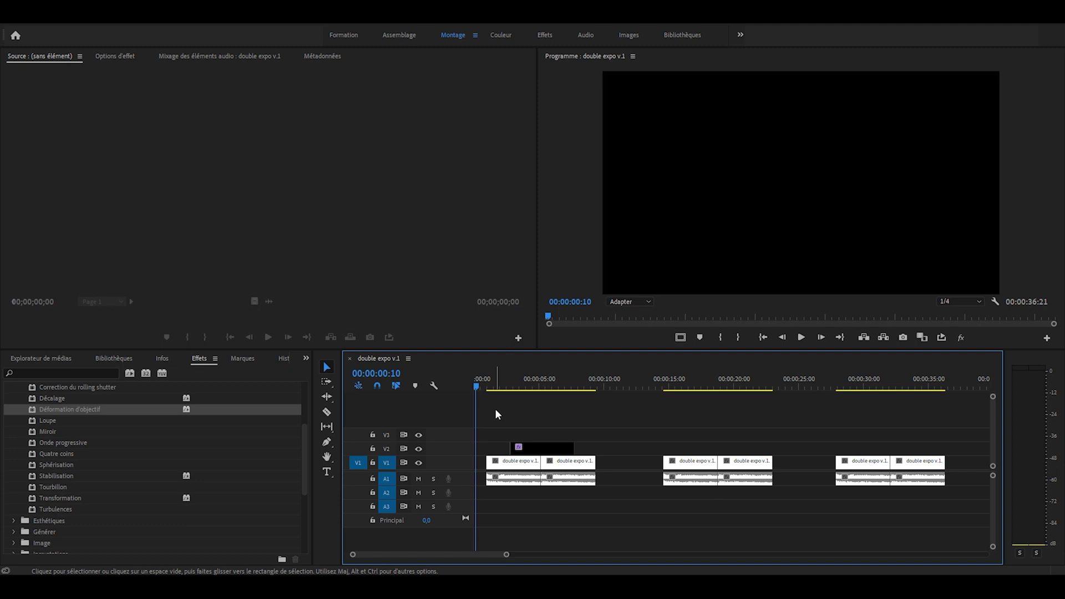
{"action": "key", "text": "="}
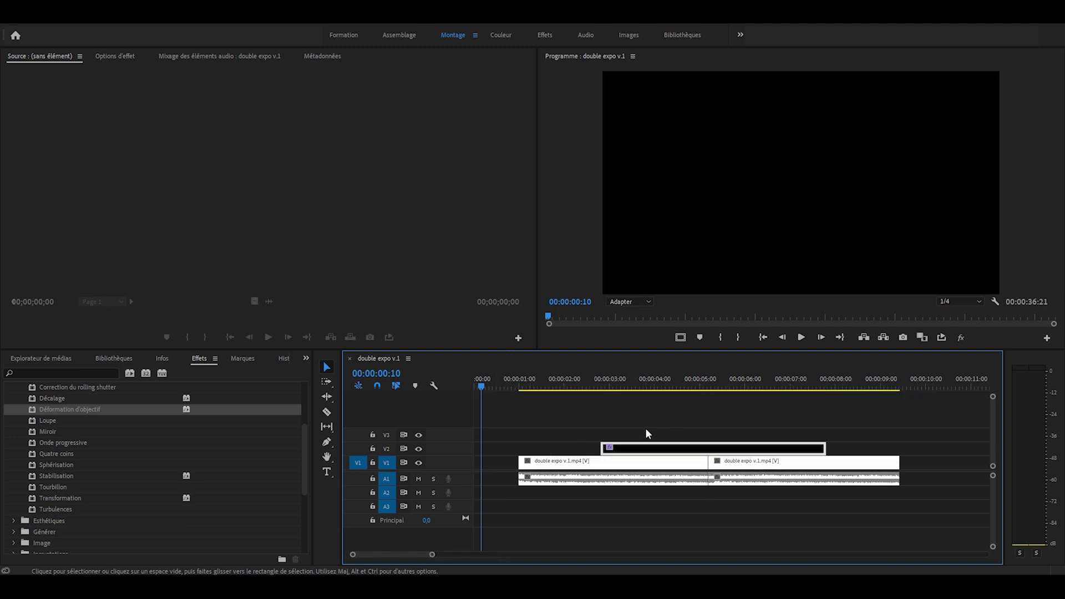
{"action": "left_click_drag", "start_coordinate": [603, 443], "coordinate": [679, 443]}
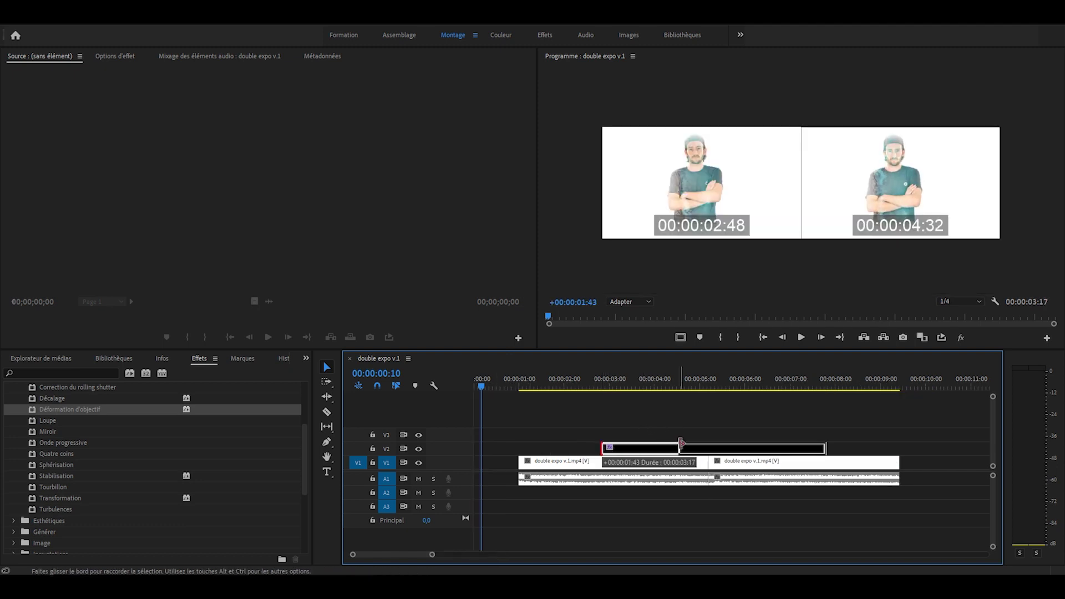
{"action": "left_click_drag", "start_coordinate": [825, 444], "coordinate": [737, 447]}
{"action": "left_click", "coordinate": [710, 451]}
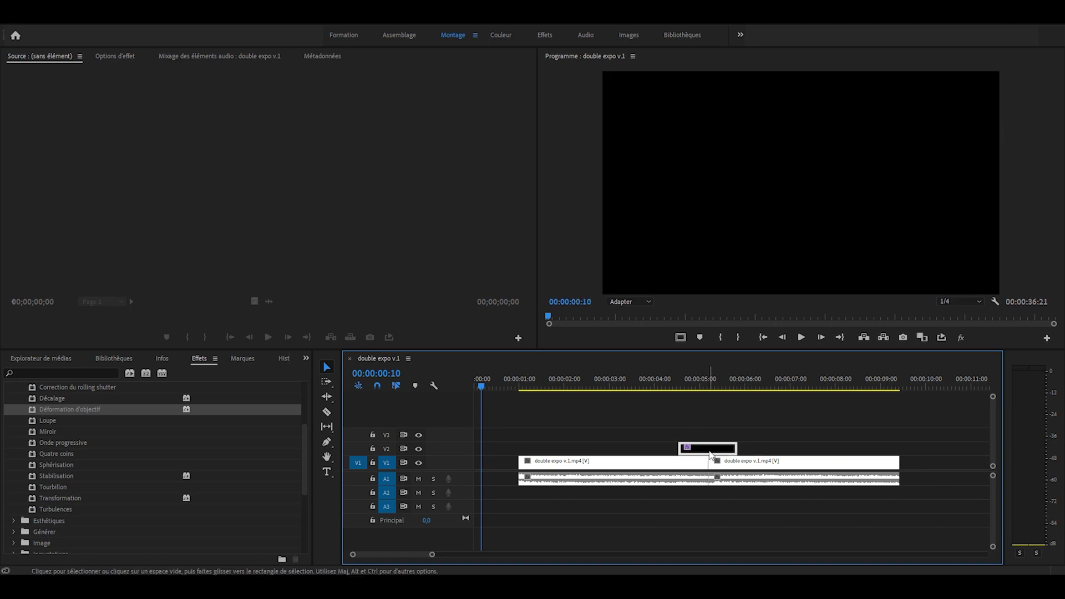
Park the playhead at 05:12 on the cut and start Courbure keyframing there
{"action": "left_click", "coordinate": [112, 57]}
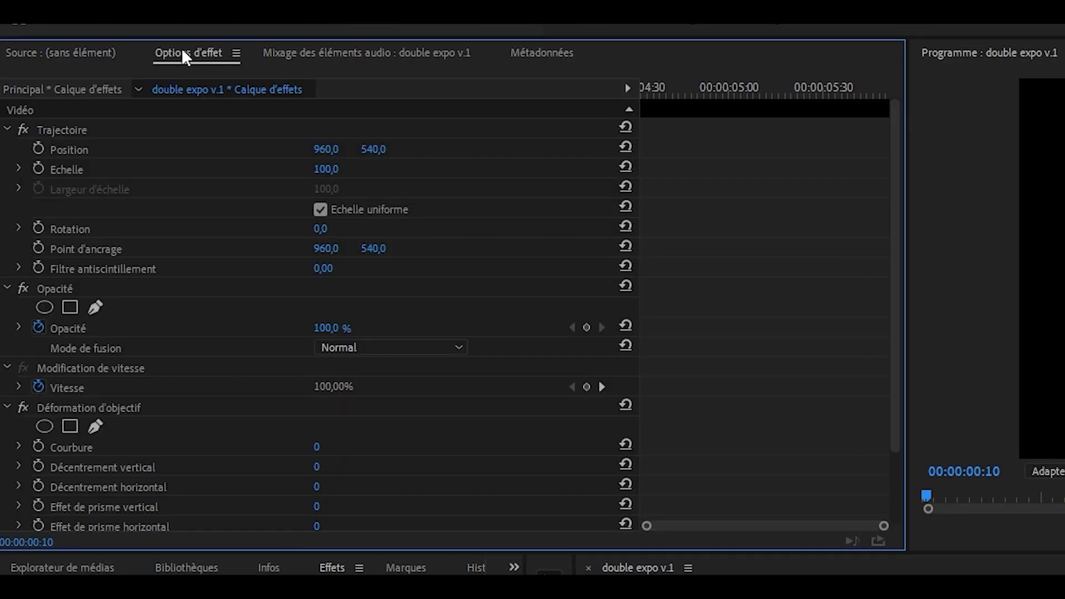
{"action": "scroll", "coordinate": [297, 170], "scroll_direction": "down", "scroll_amount": 3}
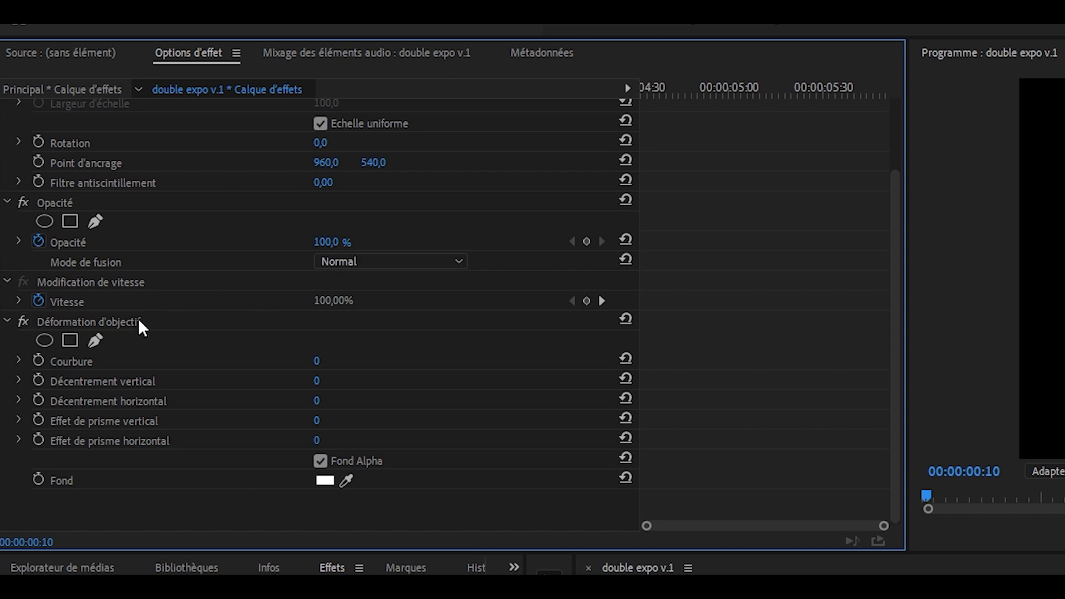
{"action": "key", "text": "Down"}
{"action": "key", "text": "Down"}
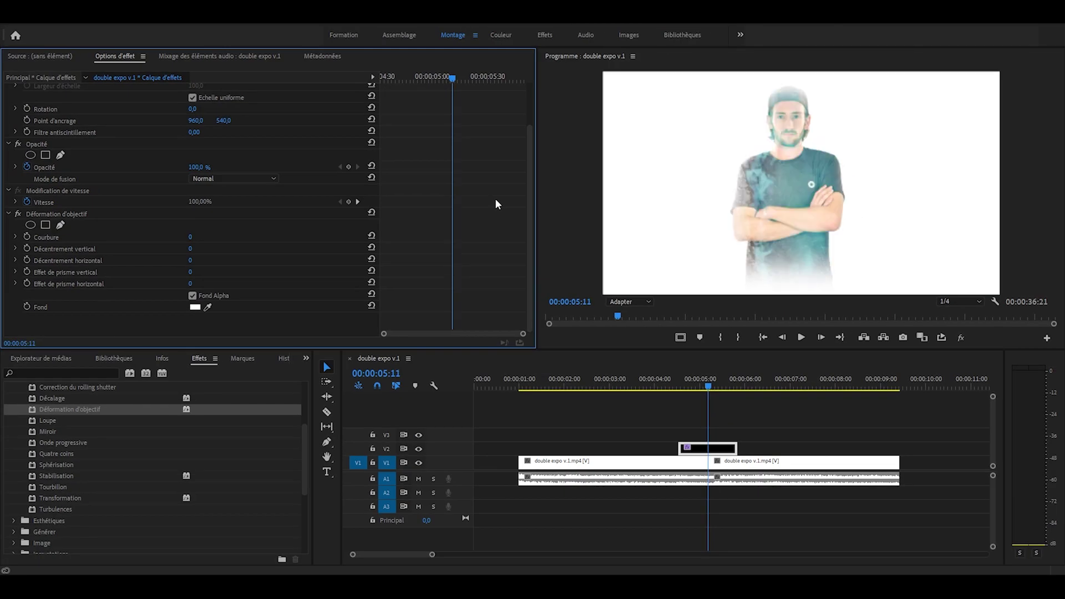
{"action": "key", "text": "Right"}
{"action": "key", "text": "Left"}
{"action": "key", "text": "Right"}
{"action": "key", "text": "Left"}
{"action": "key", "text": "Right"}
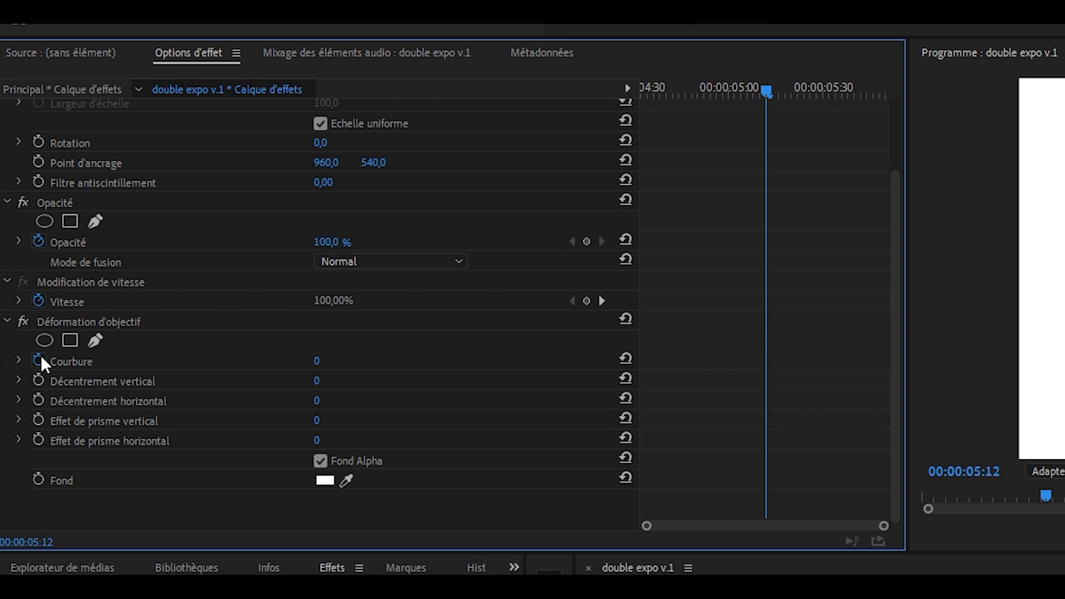
{"action": "left_click", "coordinate": [42, 357]}
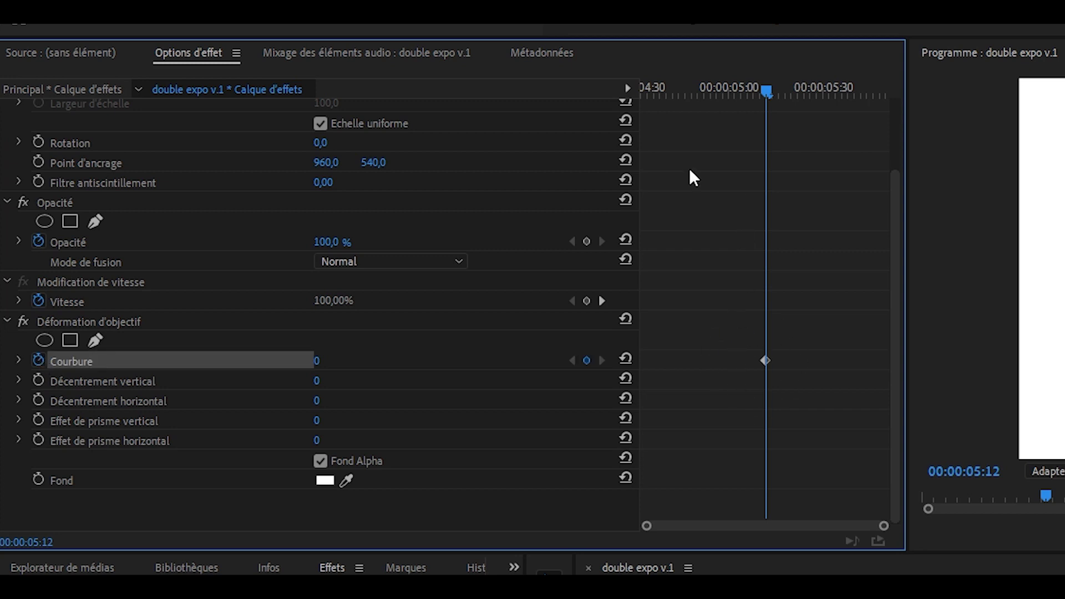
Add 0 Courbure keyframes either side of 05:12 and set the middle keyframe to -100
{"action": "key", "text": "Left"}
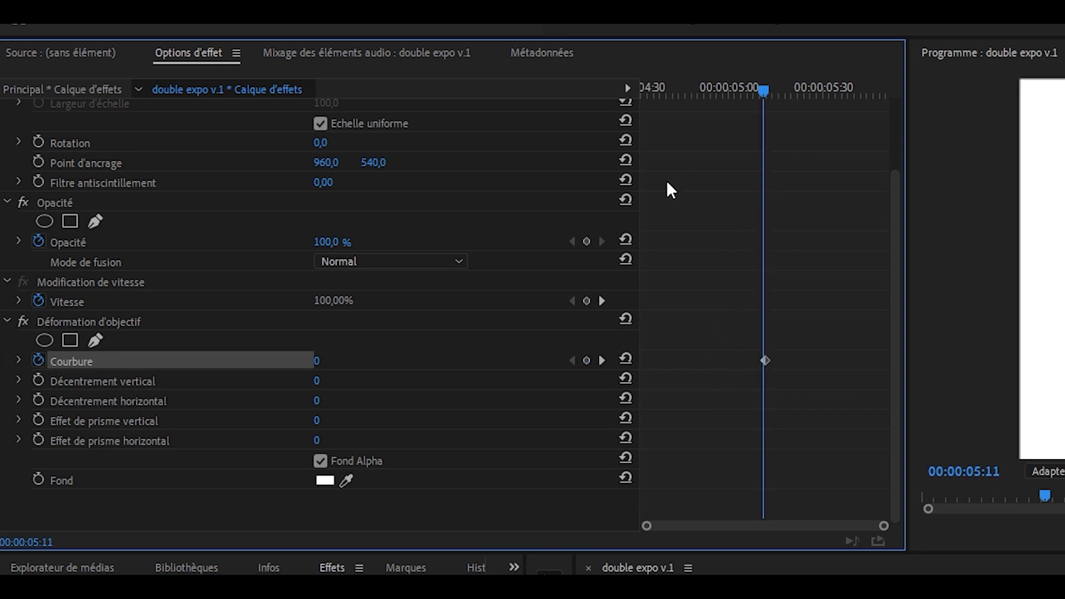
{"action": "key", "text": "Left"}
{"action": "key", "text": "Left"}
{"action": "left_click", "coordinate": [586, 361]}
{"action": "left_click", "coordinate": [602, 361]}
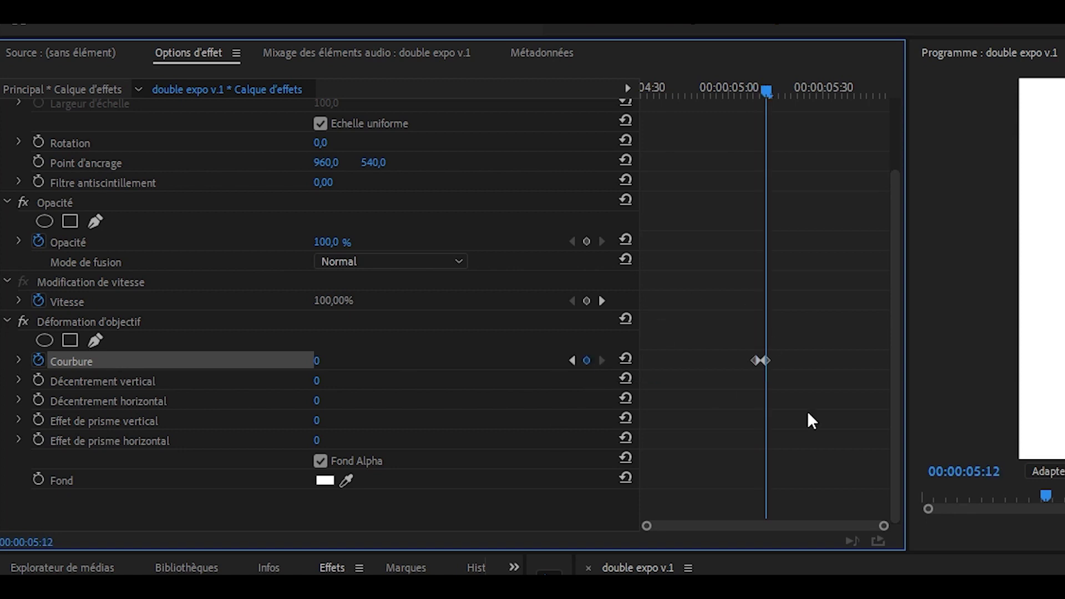
{"action": "key", "text": "Right"}
{"action": "key", "text": "Right"}
{"action": "key", "text": "Right"}
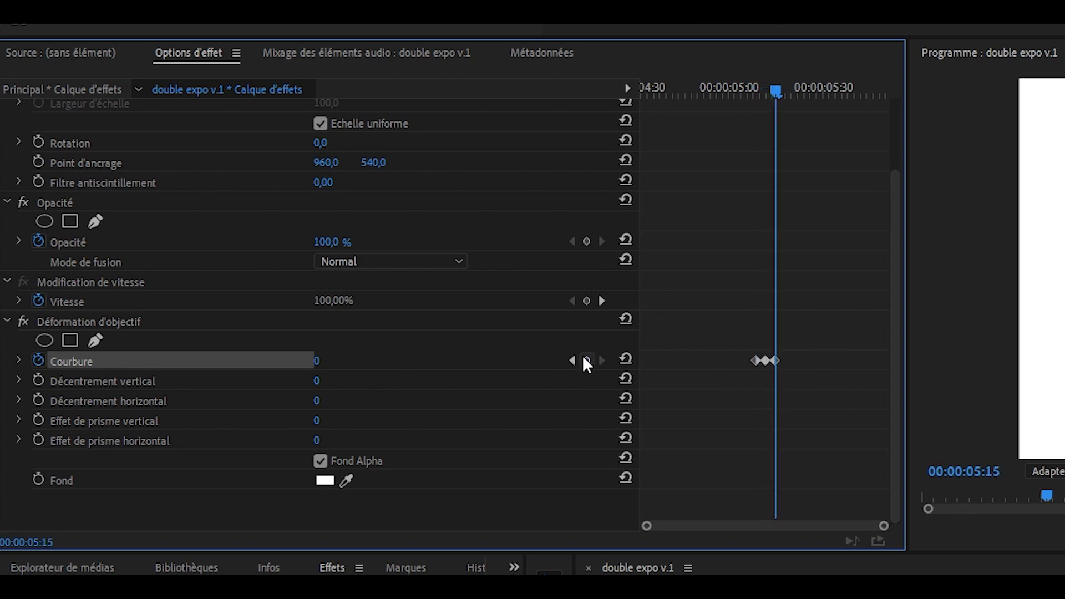
{"action": "key", "text": "Up"}
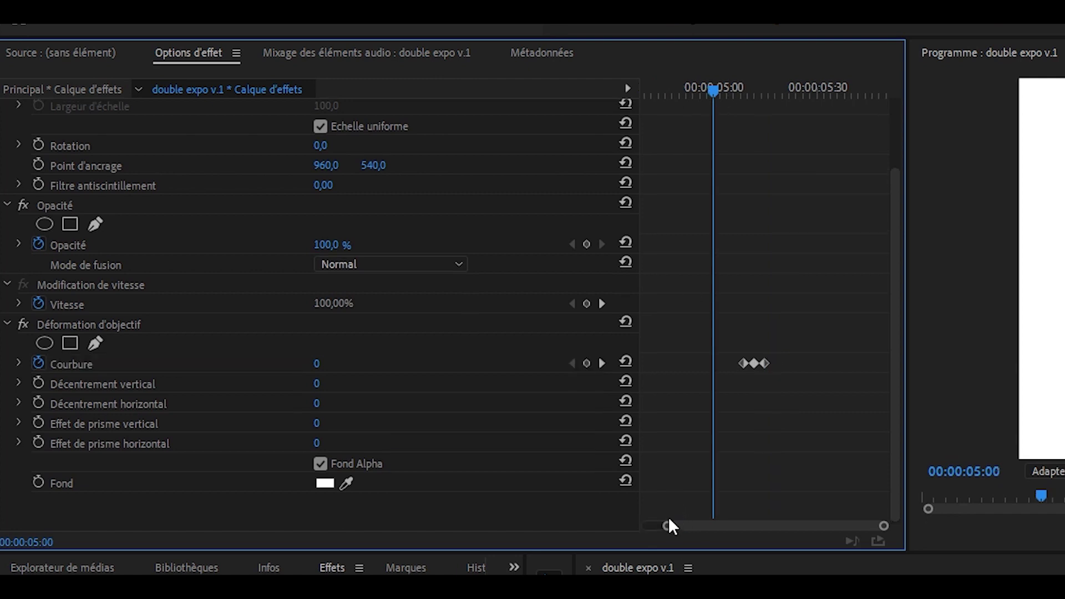
{"action": "left_click_drag", "start_coordinate": [667, 525], "coordinate": [720, 533]}
{"action": "key", "text": "shift+k"}
{"action": "key", "text": "shift+k"}
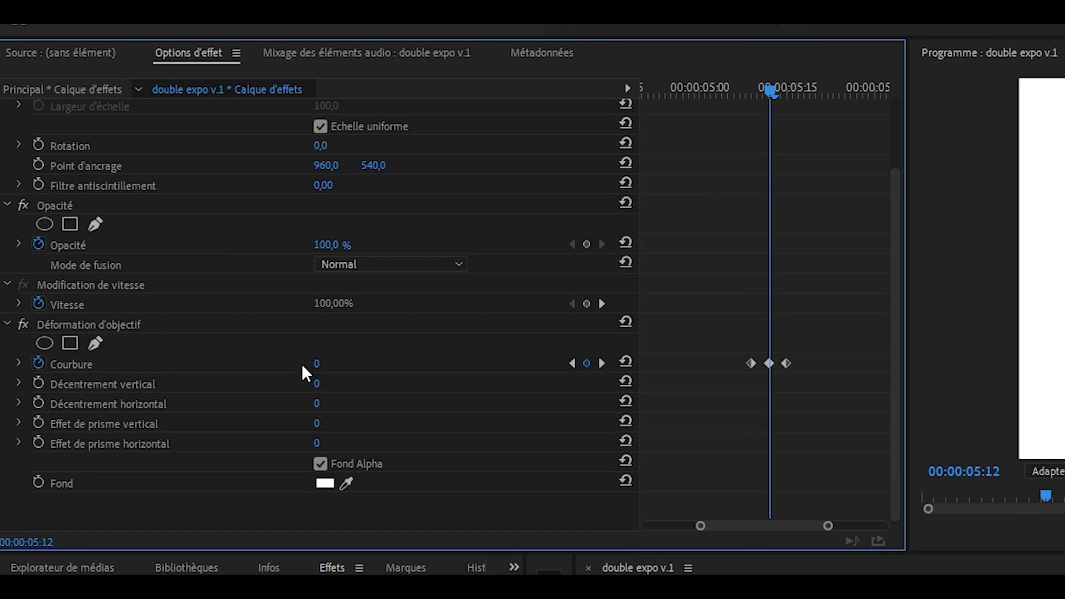
{"action": "left_click_drag", "start_coordinate": [316, 363], "coordinate": [261, 363]}
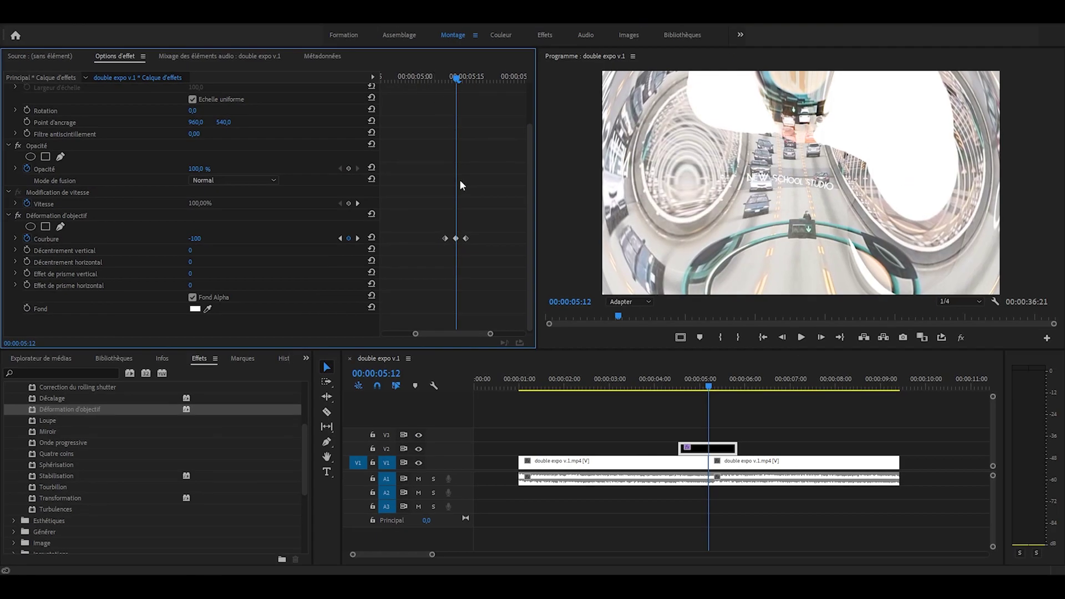
Move the first Courbure keyframe earlier and the last one to 05:18
{"action": "left_click", "coordinate": [408, 75]}
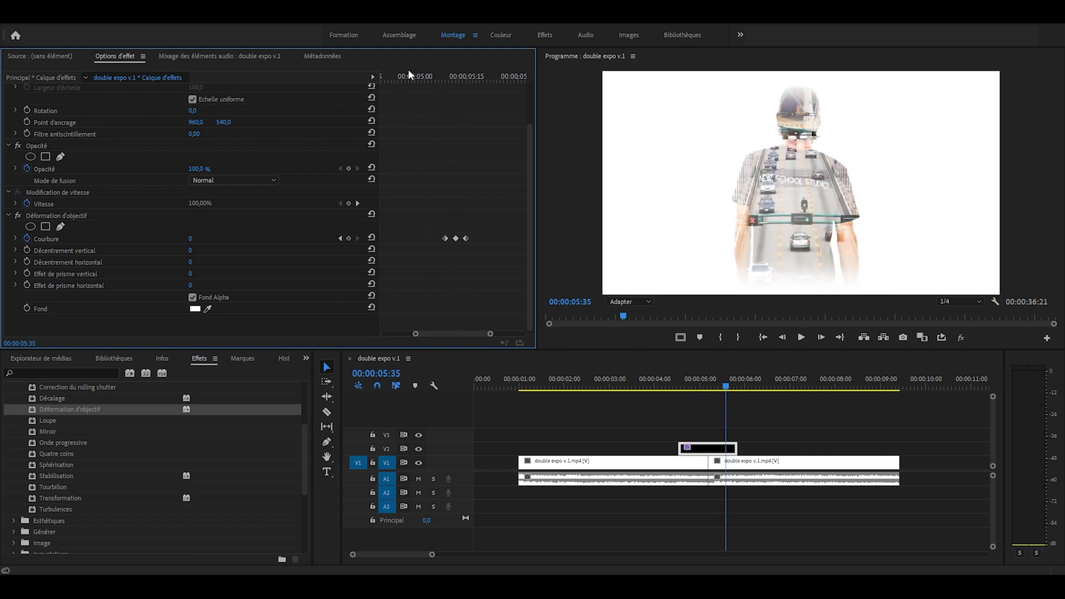
{"action": "left_click_drag", "start_coordinate": [407, 74], "coordinate": [451, 76]}
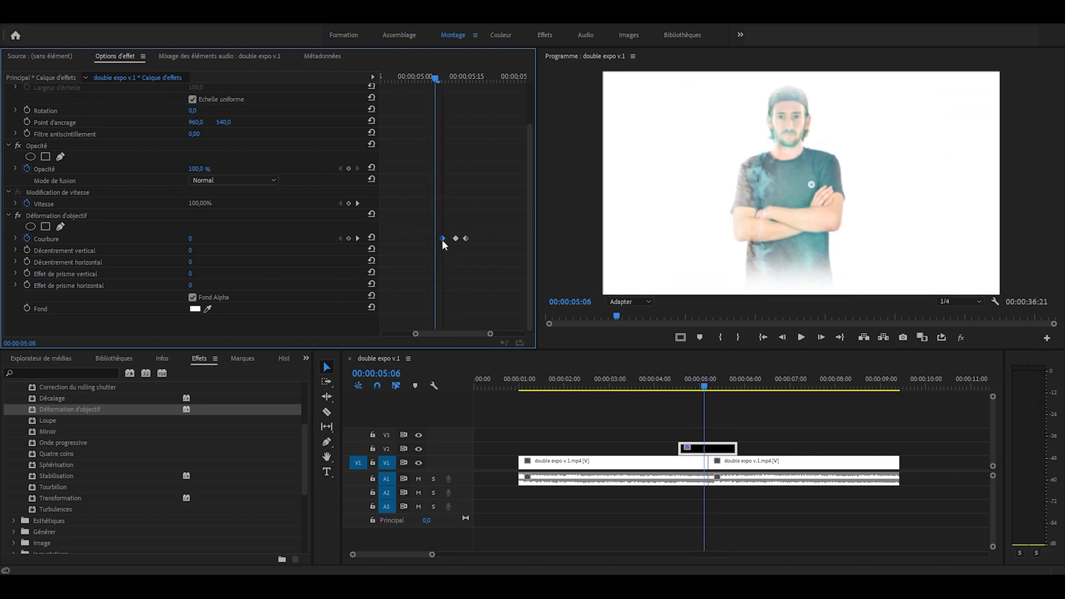
{"action": "left_click_drag", "start_coordinate": [444, 238], "coordinate": [434, 238]}
{"action": "left_click", "coordinate": [467, 78]}
{"action": "left_click_drag", "start_coordinate": [467, 79], "coordinate": [477, 78]}
{"action": "left_click_drag", "start_coordinate": [466, 238], "coordinate": [476, 238]}
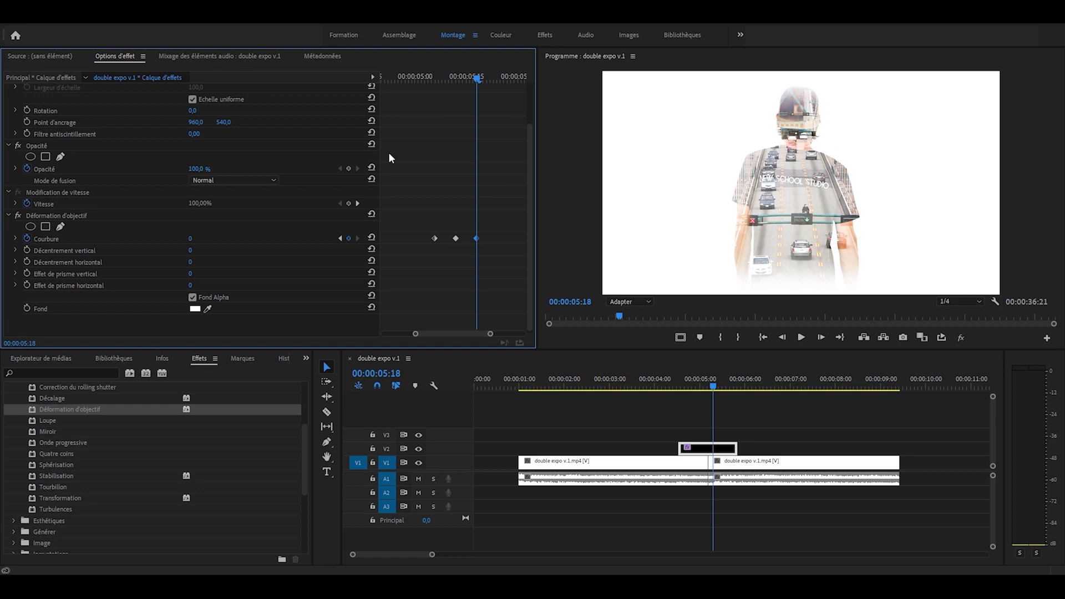
Play back the distortion and widen the keyframe ruler to show 04:30–05:30
{"action": "left_click", "coordinate": [398, 78]}
{"action": "key", "text": "space"}
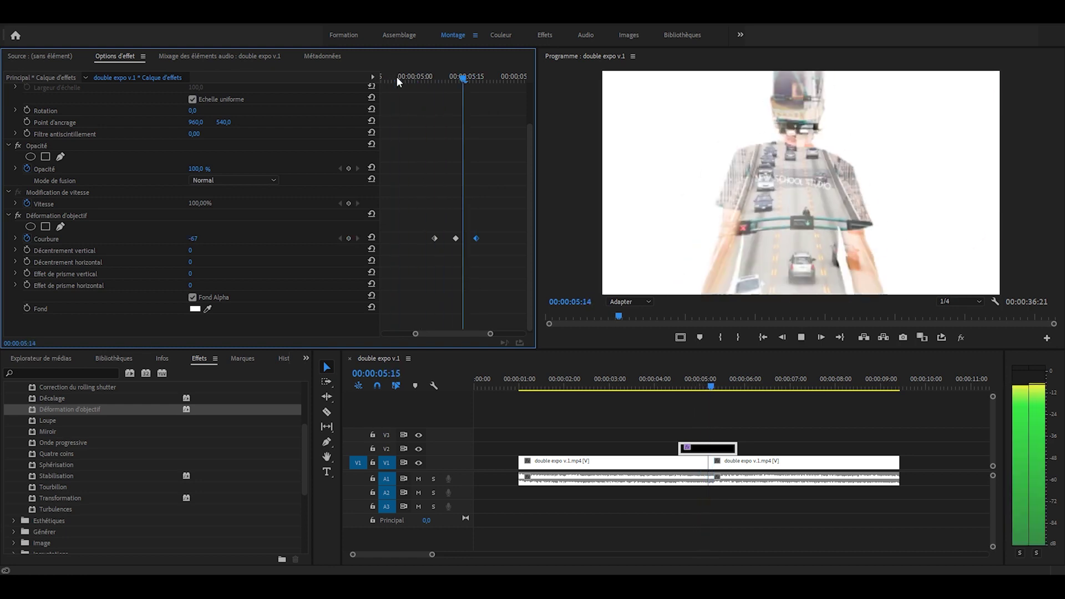
{"action": "left_click_drag", "start_coordinate": [464, 78], "coordinate": [457, 78]}
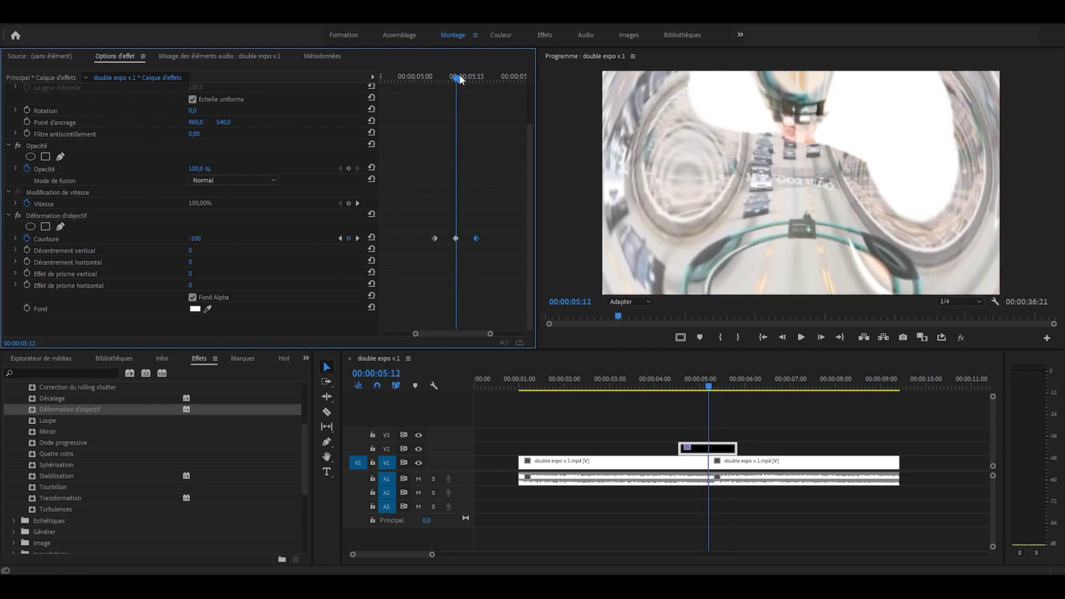
{"action": "left_click_drag", "start_coordinate": [415, 334], "coordinate": [383, 334]}
{"action": "left_click_drag", "start_coordinate": [489, 333], "coordinate": [502, 334]}
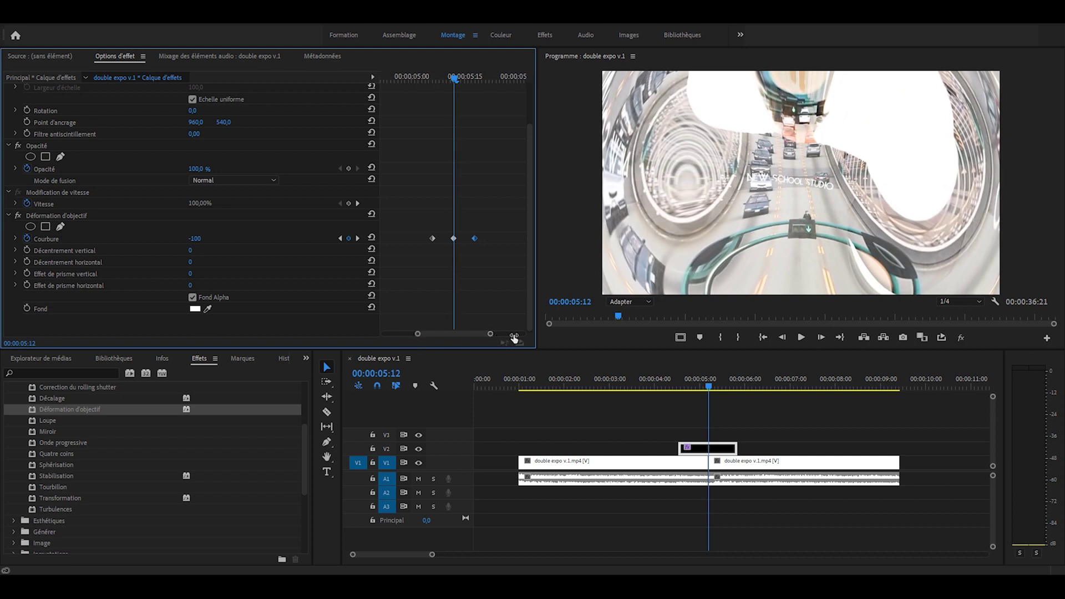
{"action": "left_click", "coordinate": [456, 77]}
{"action": "mouse_move", "coordinate": [456, 77]}
{"action": "left_mouse_down"}
{"action": "mouse_move", "coordinate": [375, 81]}
{"action": "mouse_move", "coordinate": [443, 82]}
{"action": "mouse_move", "coordinate": [485, 316]}
{"action": "left_mouse_up"}
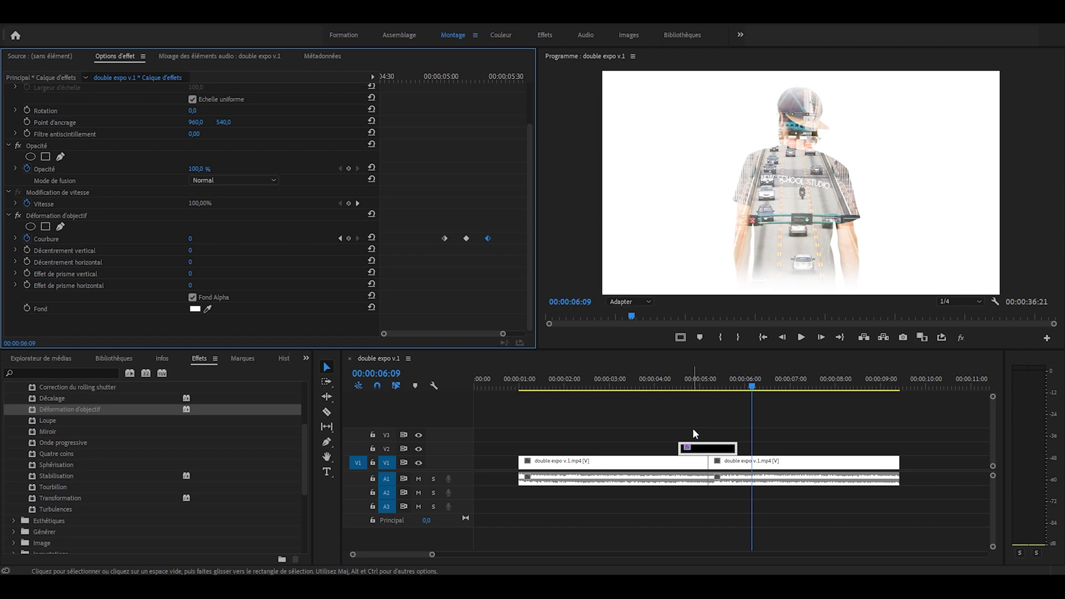
Remove the lens distortion and apply Sphère de rotation VR from Vidéo immersive to the V2 layer
{"action": "key", "text": "ctrl+z"}
{"action": "scroll", "coordinate": [68, 504], "scroll_direction": "down", "scroll_amount": 5}
{"action": "double_click", "coordinate": [63, 526]}
{"action": "scroll", "coordinate": [109, 458], "scroll_direction": "down", "scroll_amount": 3}
{"action": "left_click_drag", "start_coordinate": [67, 515], "coordinate": [722, 451]}
{"action": "left_click_drag", "start_coordinate": [456, 84], "coordinate": [463, 77]}
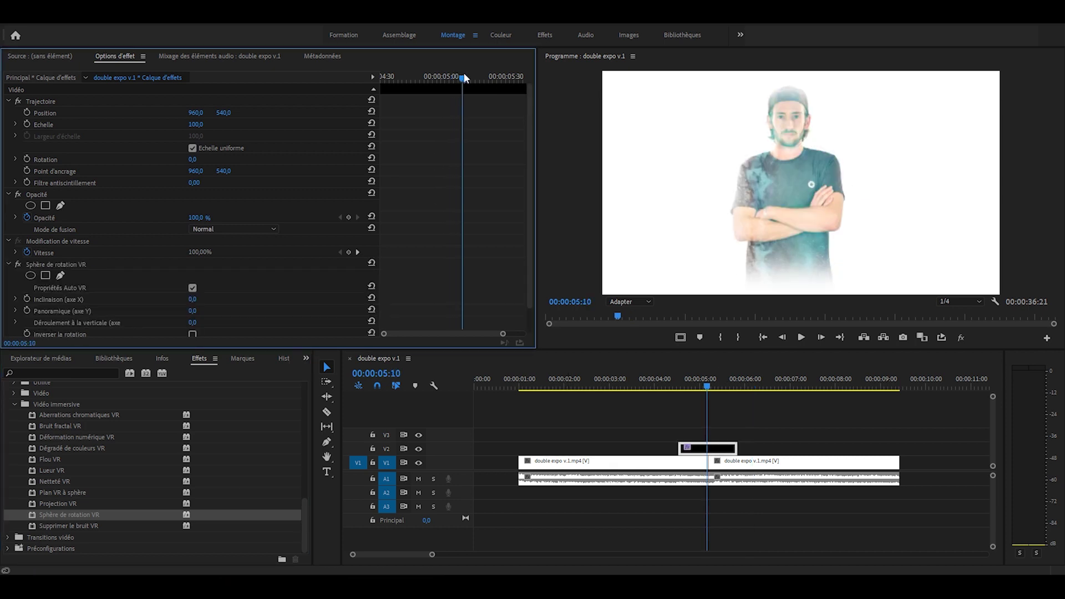
Add three Inclinaison (axe X) keyframes around the cut
{"action": "left_click", "coordinate": [26, 299]}
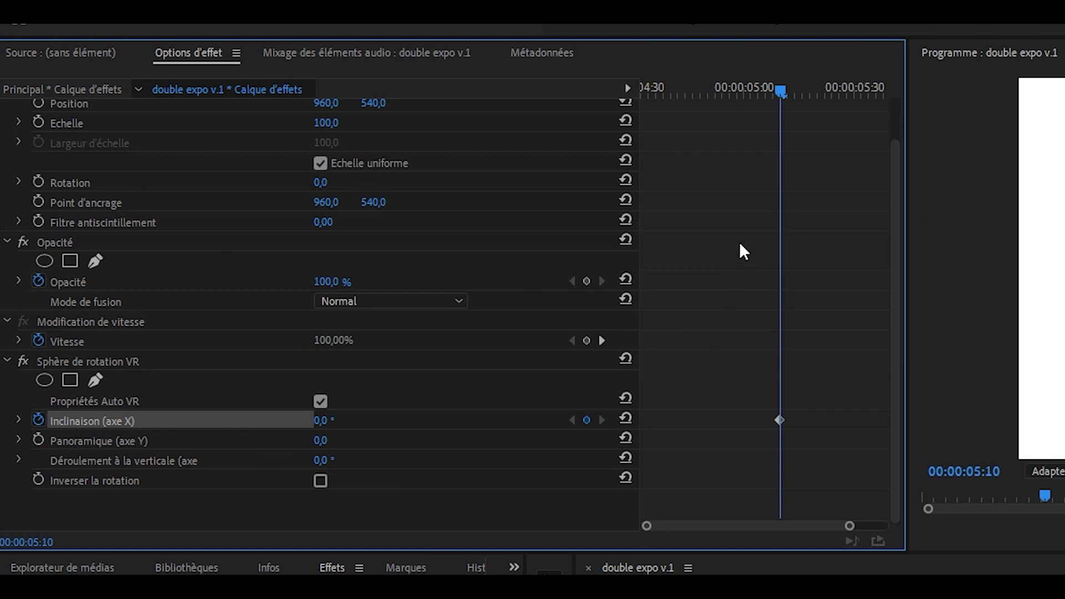
{"action": "key", "text": "Left"}
{"action": "key", "text": "Left"}
{"action": "key", "text": "Left"}
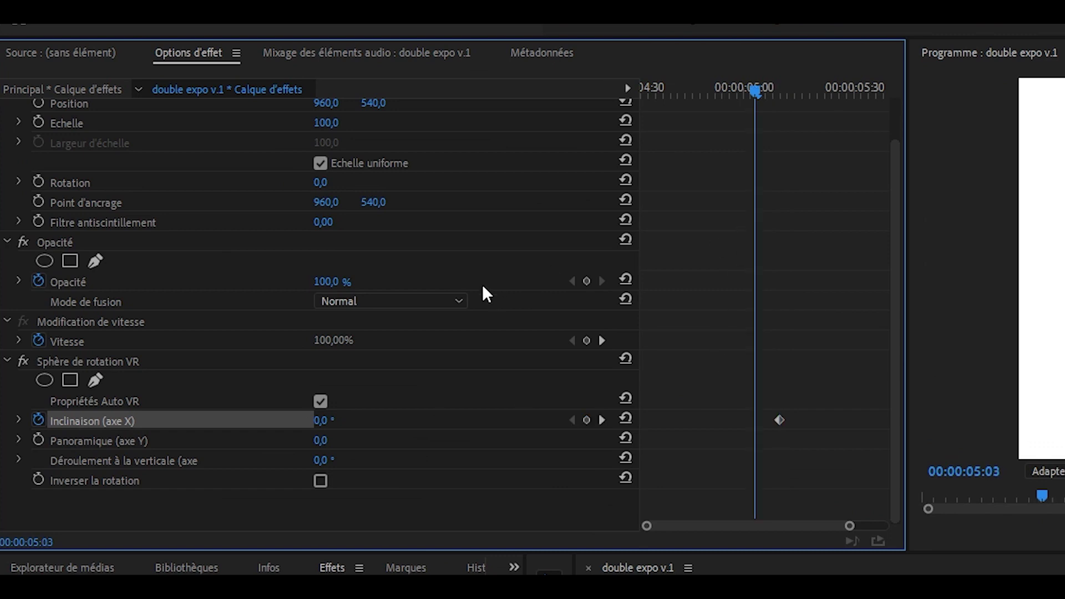
{"action": "left_click", "coordinate": [586, 420]}
{"action": "left_click", "coordinate": [601, 420]}
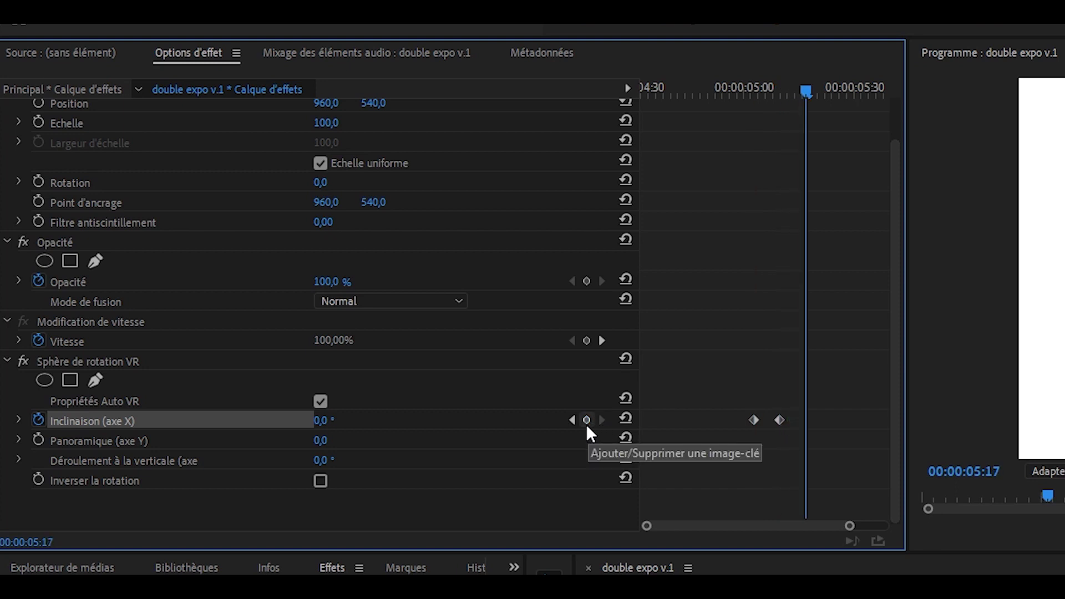
{"action": "left_click", "coordinate": [586, 420]}
{"action": "left_click", "coordinate": [572, 420]}
Set the middle tilt keyframe to 180° and the last to 360°, then preview
{"action": "left_click", "coordinate": [326, 420]}
{"action": "type", "text": "180"}
{"action": "key", "text": "Return"}
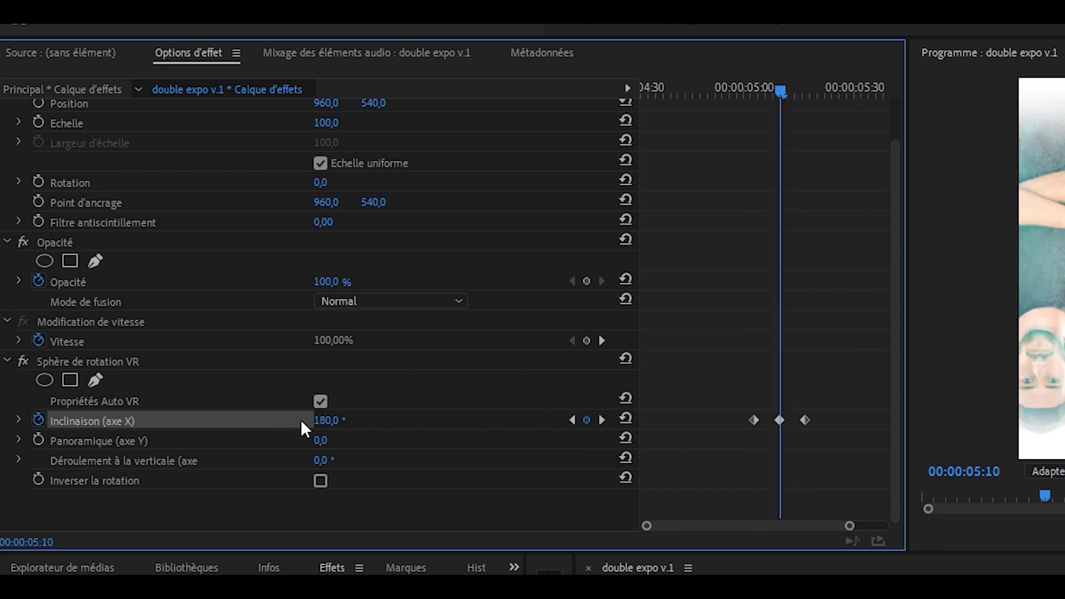
{"action": "left_click", "coordinate": [602, 420]}
{"action": "left_click", "coordinate": [326, 420]}
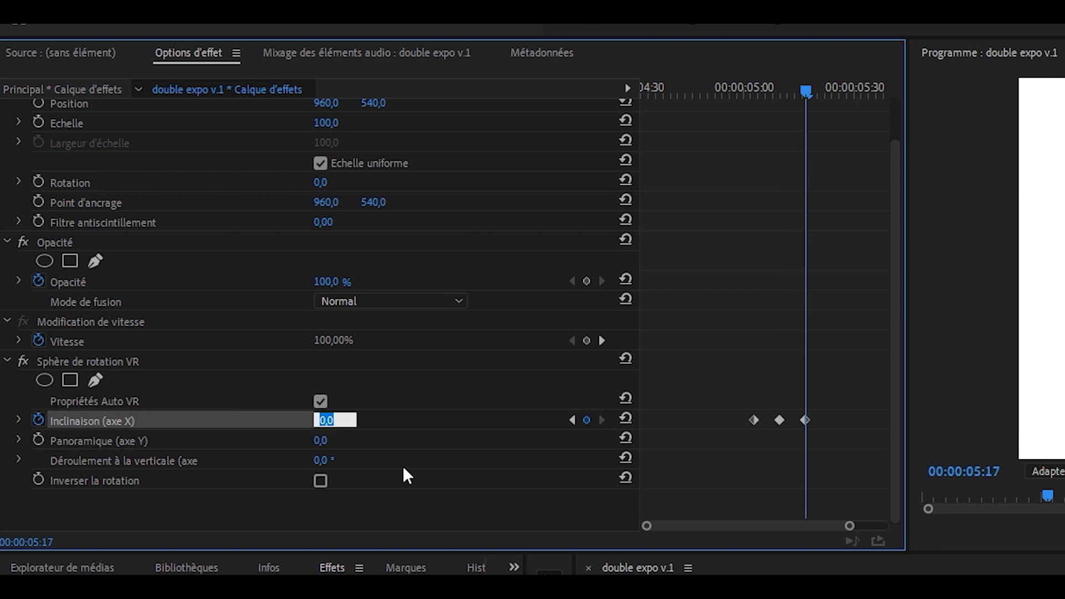
{"action": "type", "text": "360"}
{"action": "key", "text": "Return"}
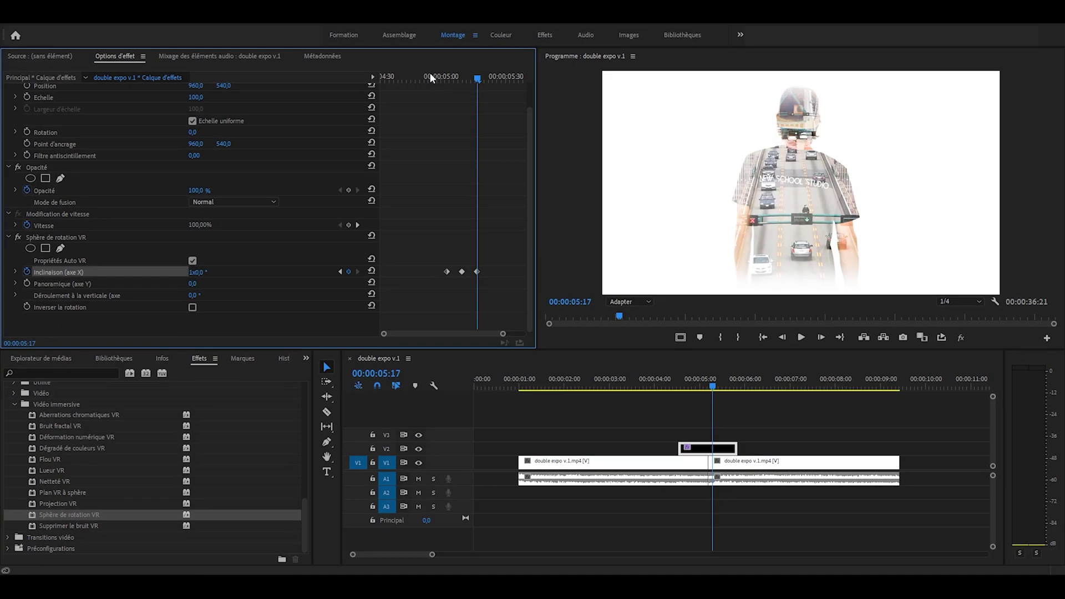
{"action": "left_click", "coordinate": [421, 75]}
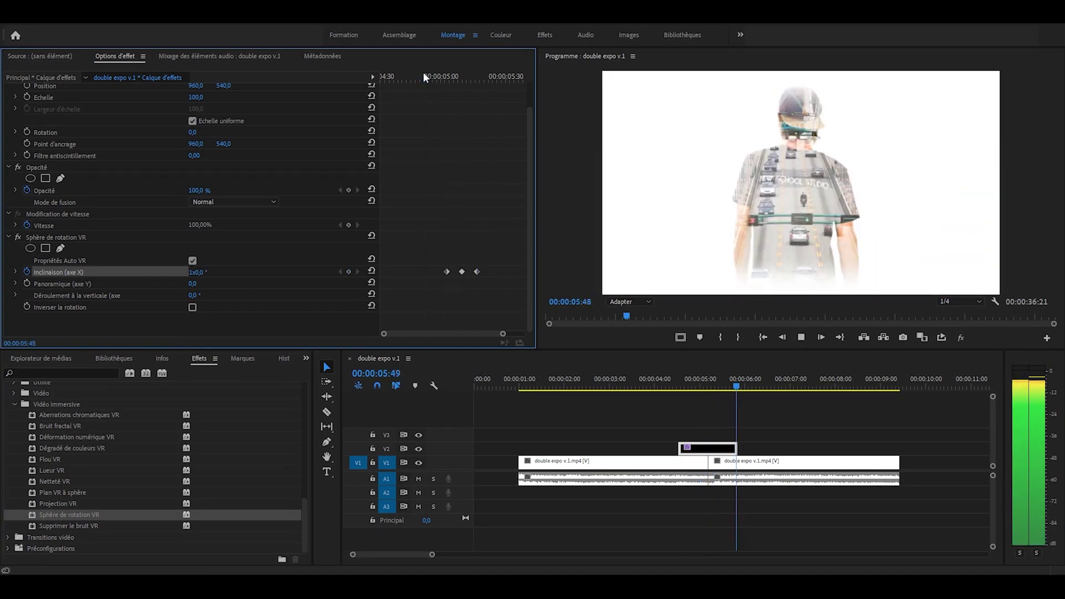
{"action": "key", "text": "space"}
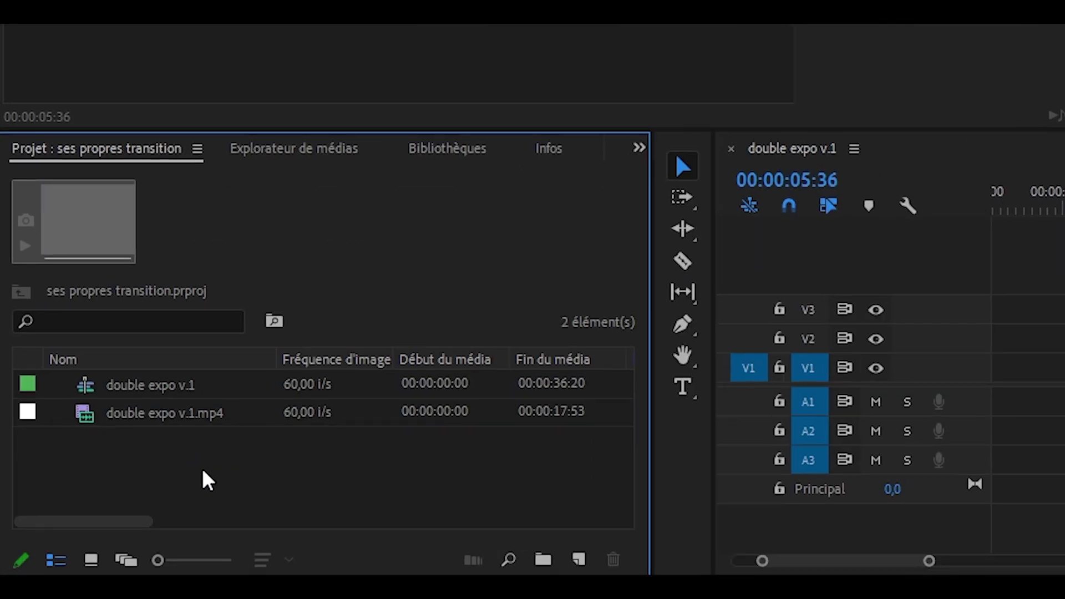
Create a bright cyan colour matte with 1920×1080 video settings
{"action": "right_click", "coordinate": [202, 468]}
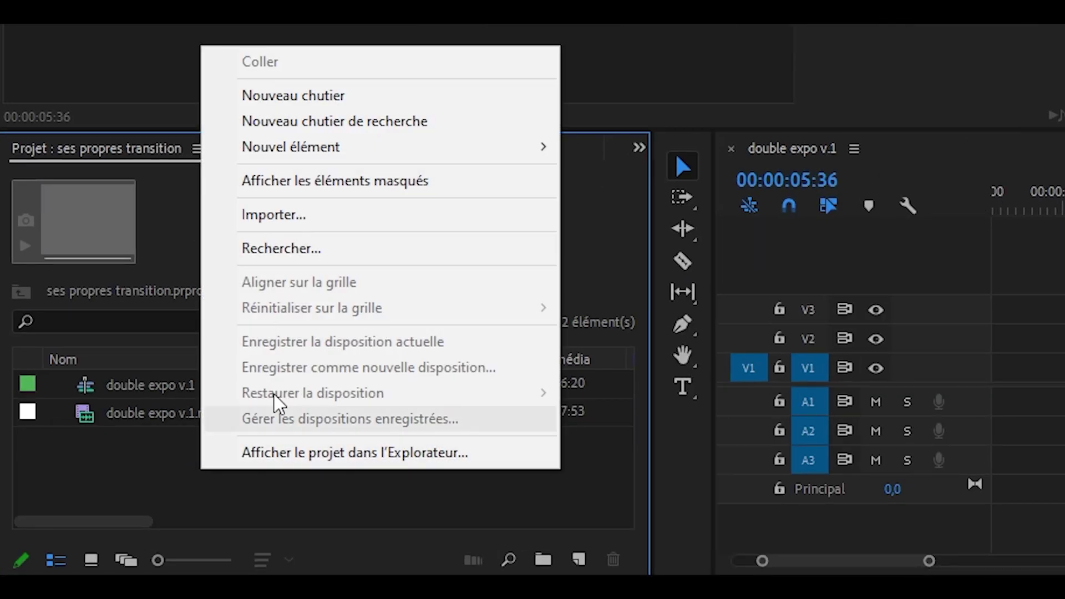
{"action": "mouse_move", "coordinate": [344, 133]}
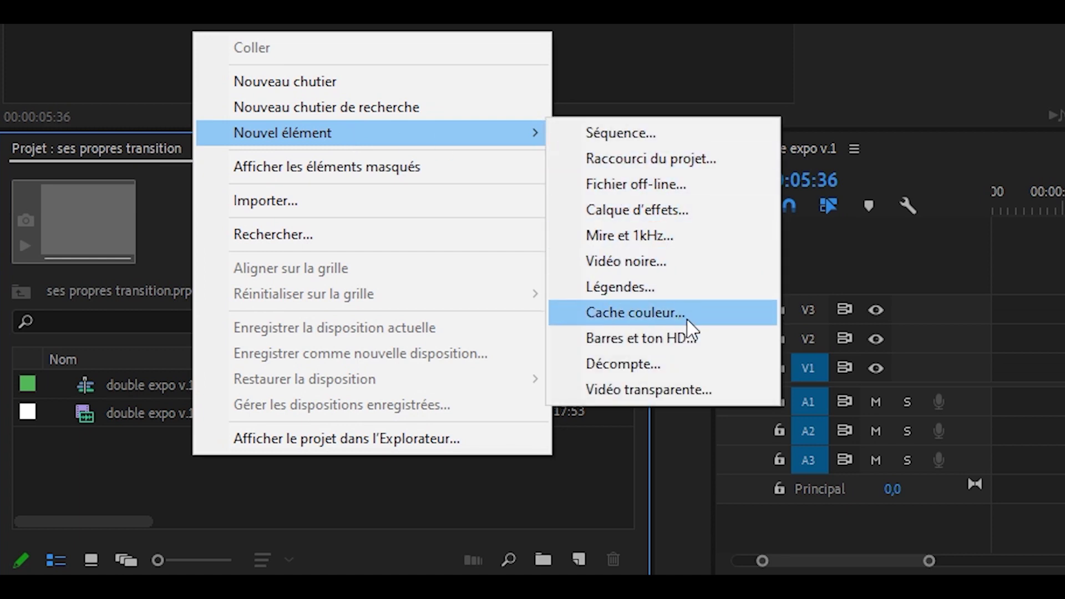
{"action": "left_click", "coordinate": [693, 320]}
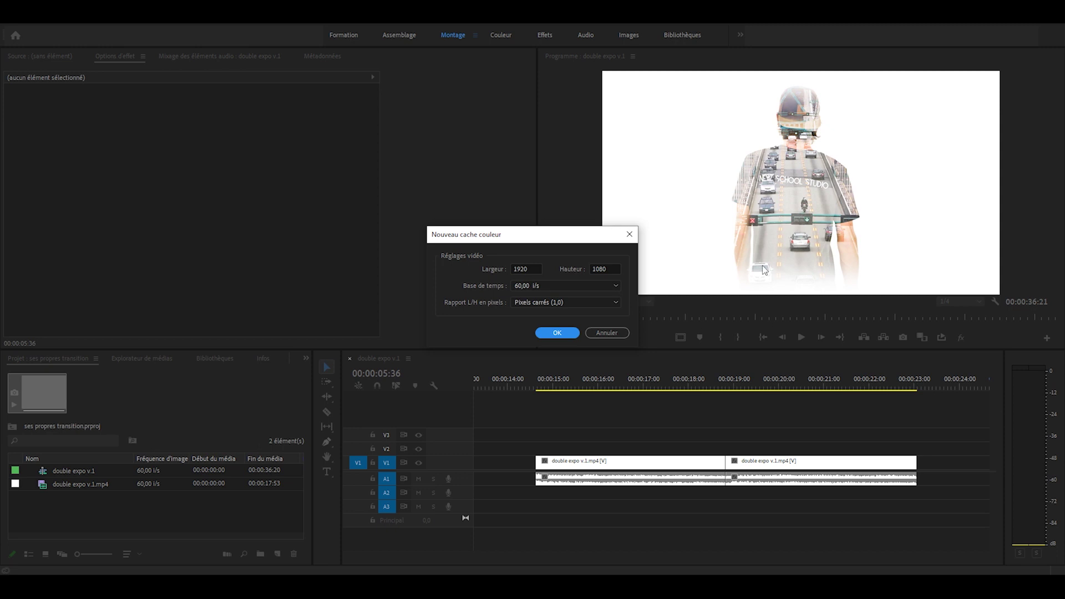
{"action": "left_click", "coordinate": [557, 333]}
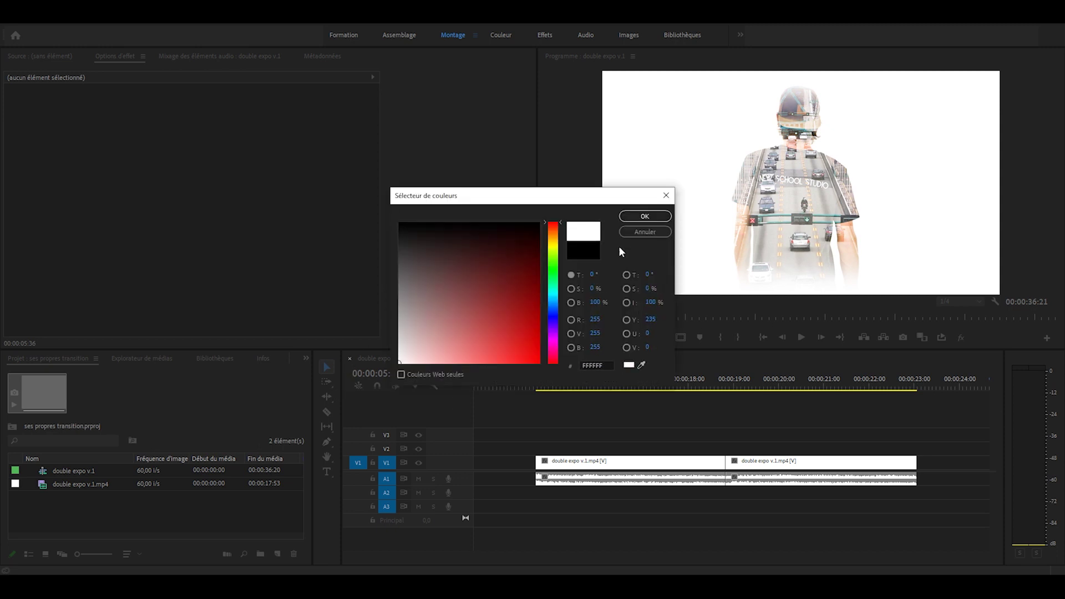
{"action": "left_click", "coordinate": [553, 290]}
{"action": "left_click_drag", "start_coordinate": [503, 288], "coordinate": [524, 362]}
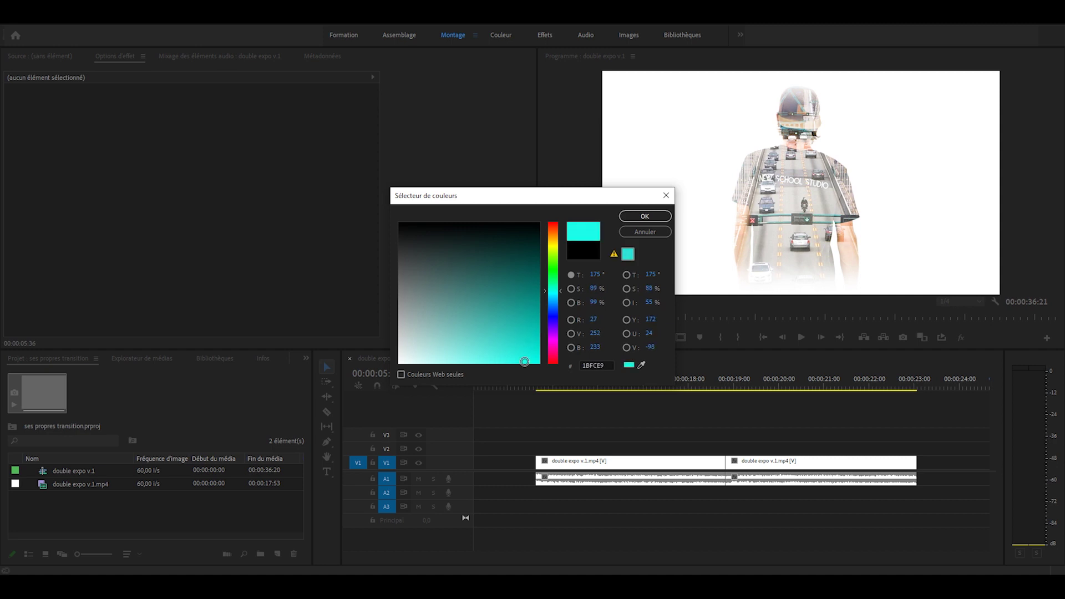
{"action": "key", "text": "Return"}
Place the cyan matte on V2 and shorten it around the clip cut near 00:18
{"action": "left_click_drag", "start_coordinate": [204, 450], "coordinate": [695, 447]}
{"action": "left_click_drag", "start_coordinate": [844, 447], "coordinate": [751, 447]}
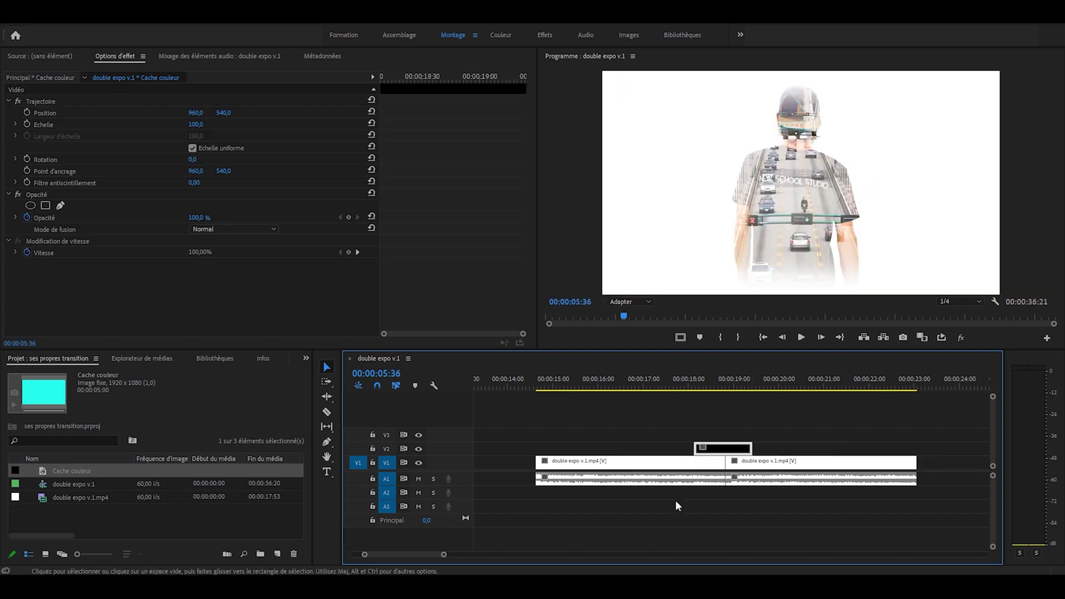
{"action": "key", "text": "equal"}
{"action": "left_click", "coordinate": [708, 448]}
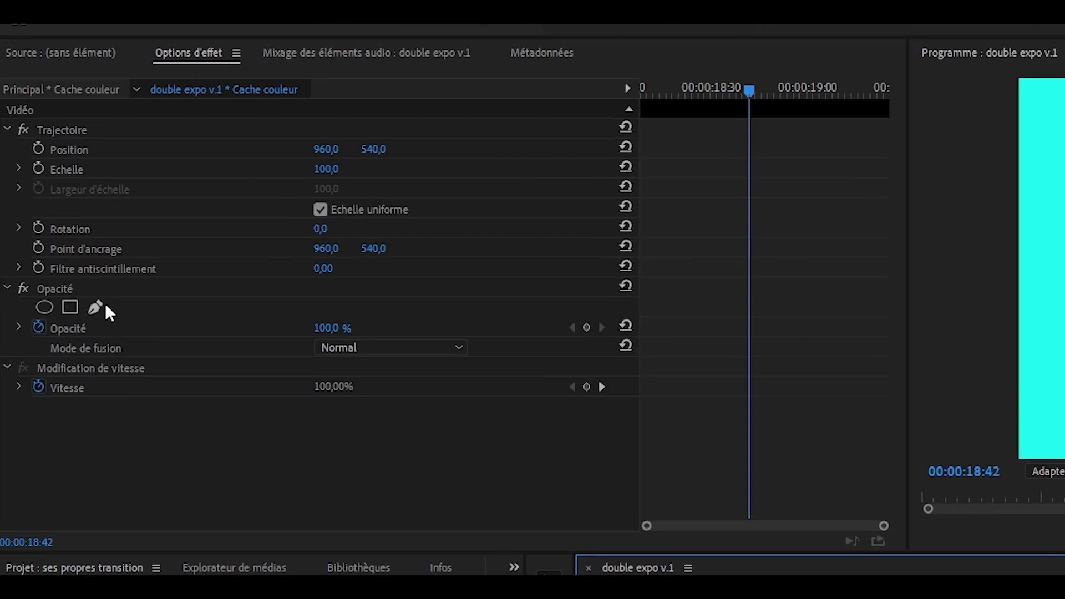
Draw a slanted parallelogram opacity mask on the cyan matte with the pen tool
{"action": "left_click", "coordinate": [97, 309]}
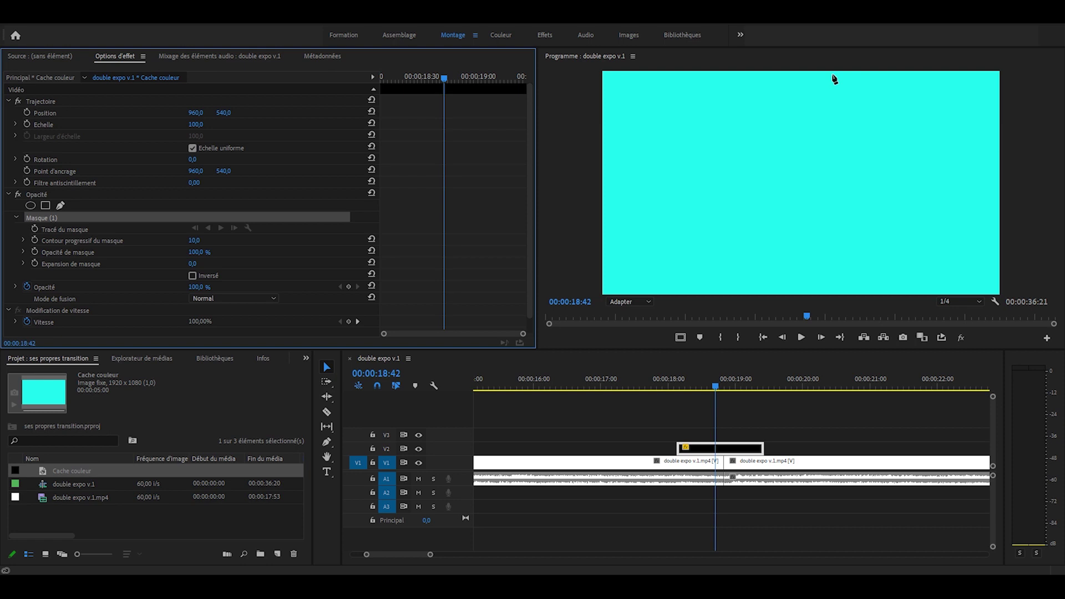
{"action": "left_click", "coordinate": [698, 72]}
{"action": "left_click", "coordinate": [603, 293]}
{"action": "left_click", "coordinate": [920, 293]}
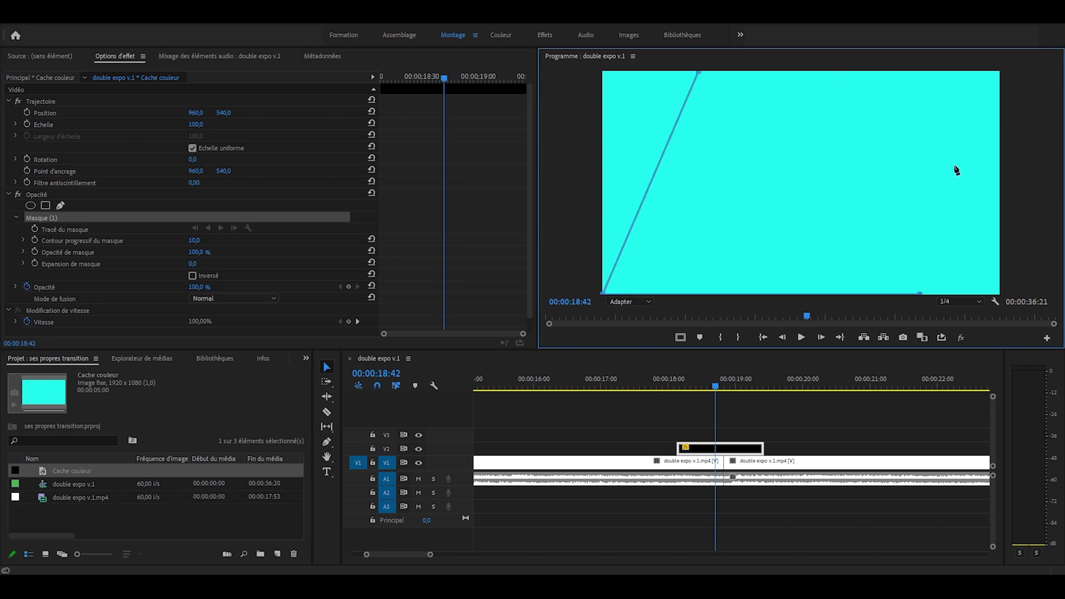
{"action": "left_click", "coordinate": [998, 73]}
{"action": "left_click", "coordinate": [699, 73]}
{"action": "left_click", "coordinate": [699, 73]}
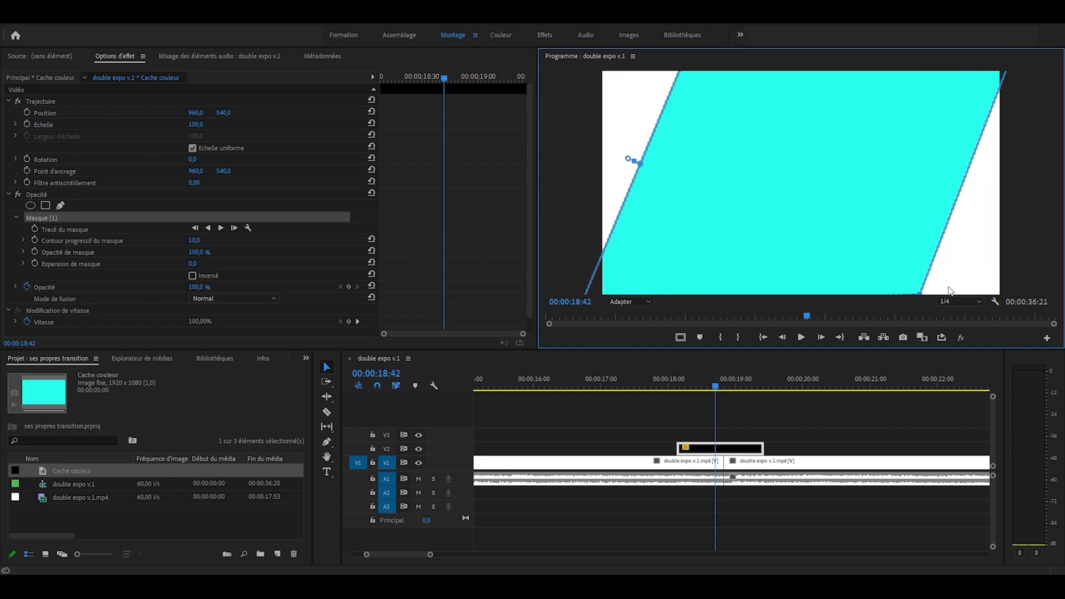
{"action": "left_click", "coordinate": [731, 454]}
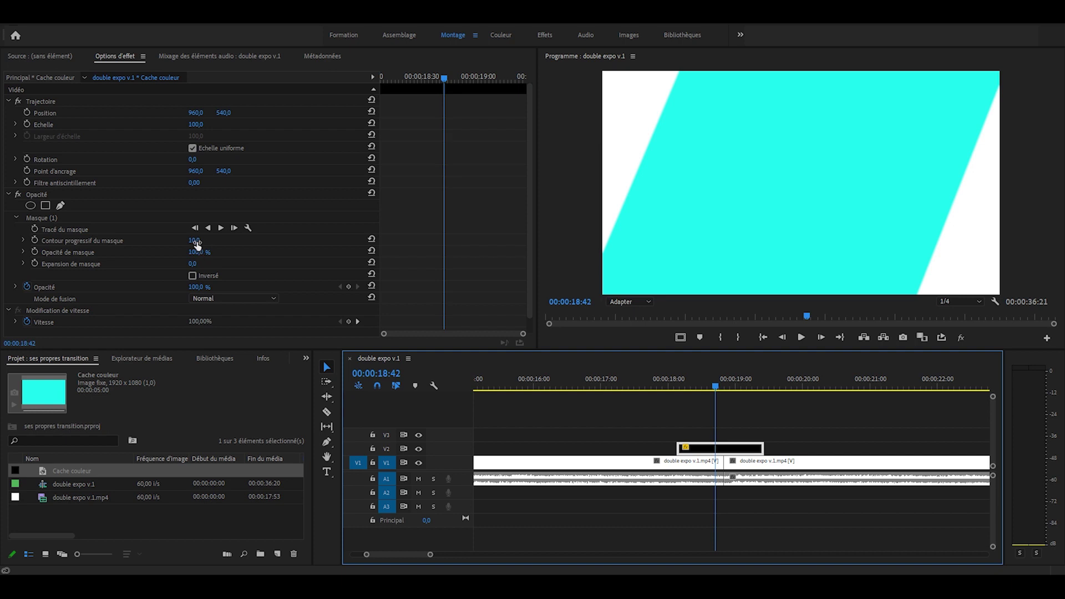
Set the mask feather to 262 and mask expansion to 420
{"action": "left_click_drag", "start_coordinate": [194, 240], "coordinate": [310, 240]}
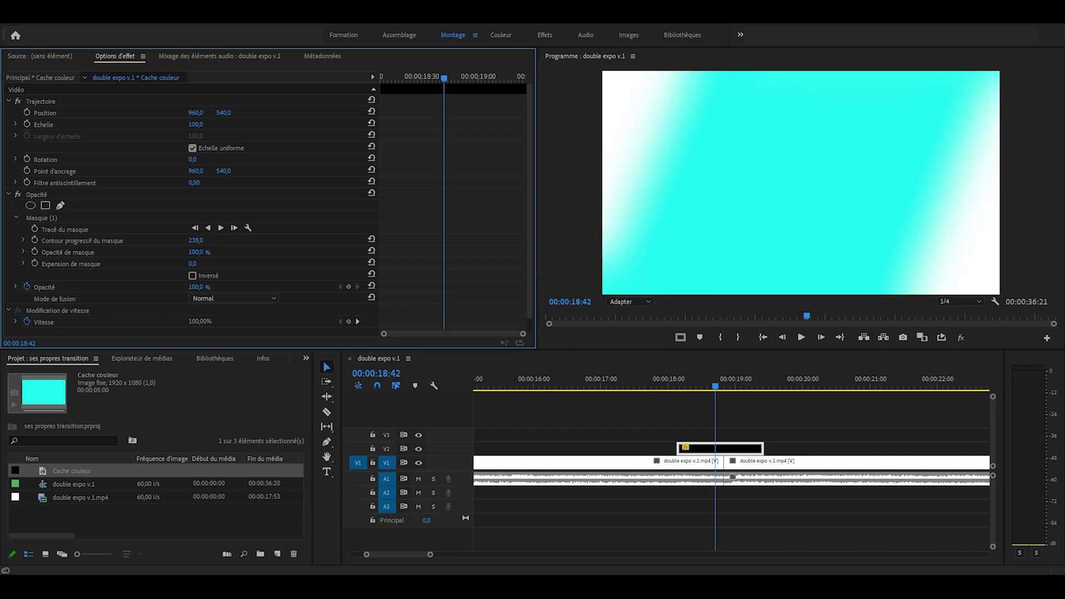
{"action": "left_click_drag", "start_coordinate": [196, 240], "coordinate": [273, 250]}
{"action": "left_click_drag", "start_coordinate": [193, 265], "coordinate": [388, 265]}
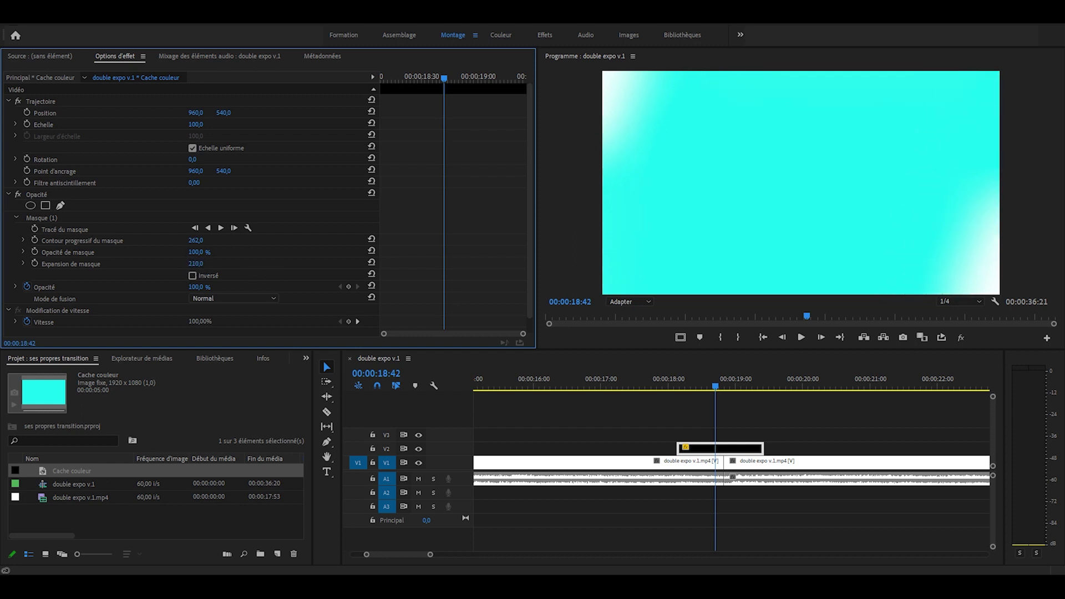
{"action": "left_click_drag", "start_coordinate": [196, 263], "coordinate": [233, 264]}
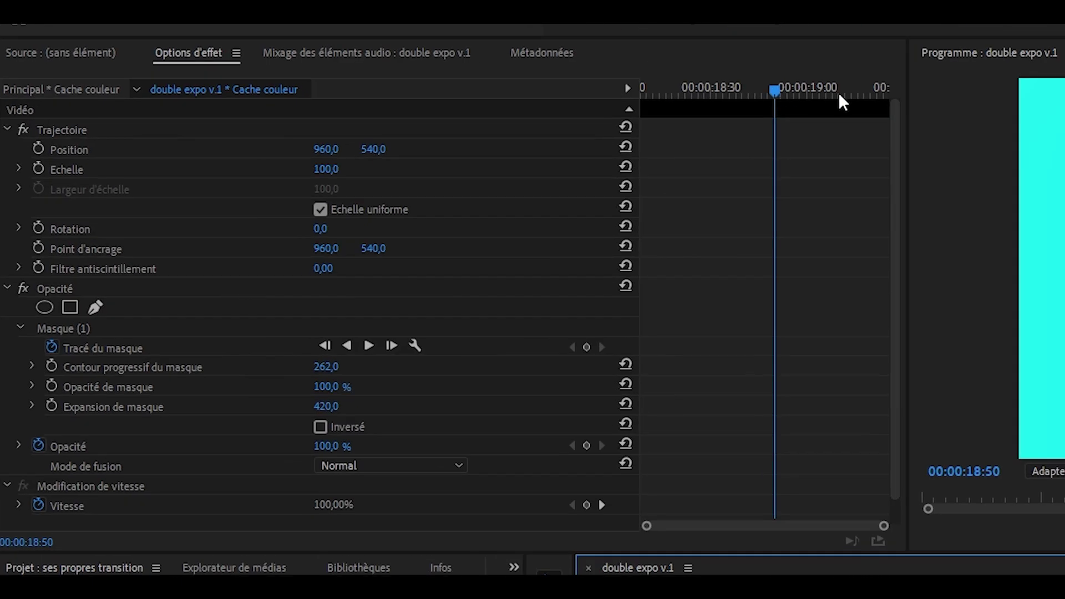
Add Tracé du masque keyframes at 18:45 and 18:55
{"action": "left_click", "coordinate": [758, 92]}
{"action": "left_click", "coordinate": [45, 344]}
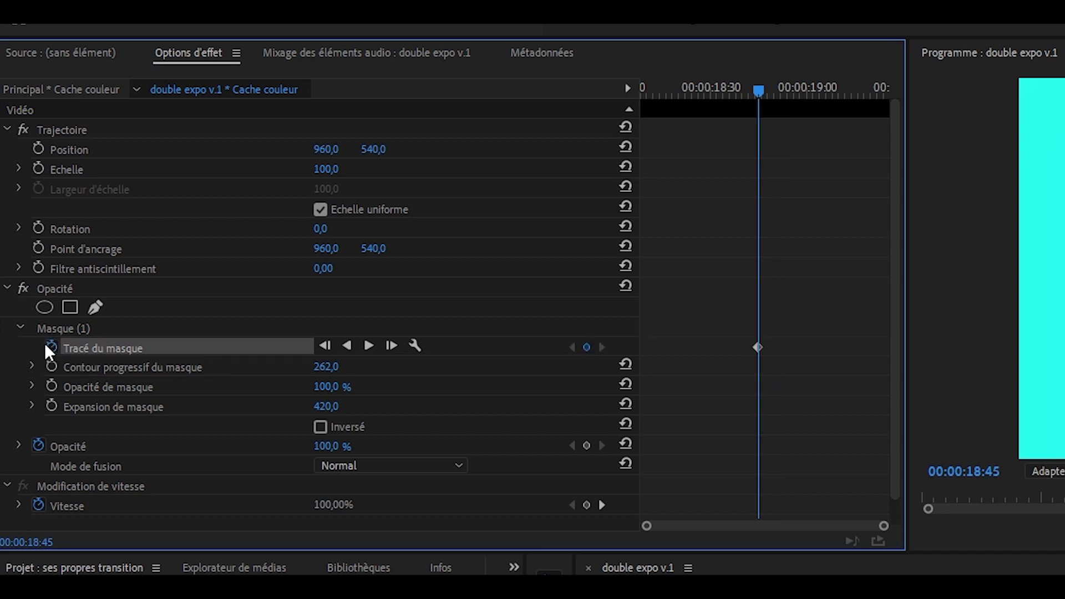
{"action": "left_click", "coordinate": [774, 351]}
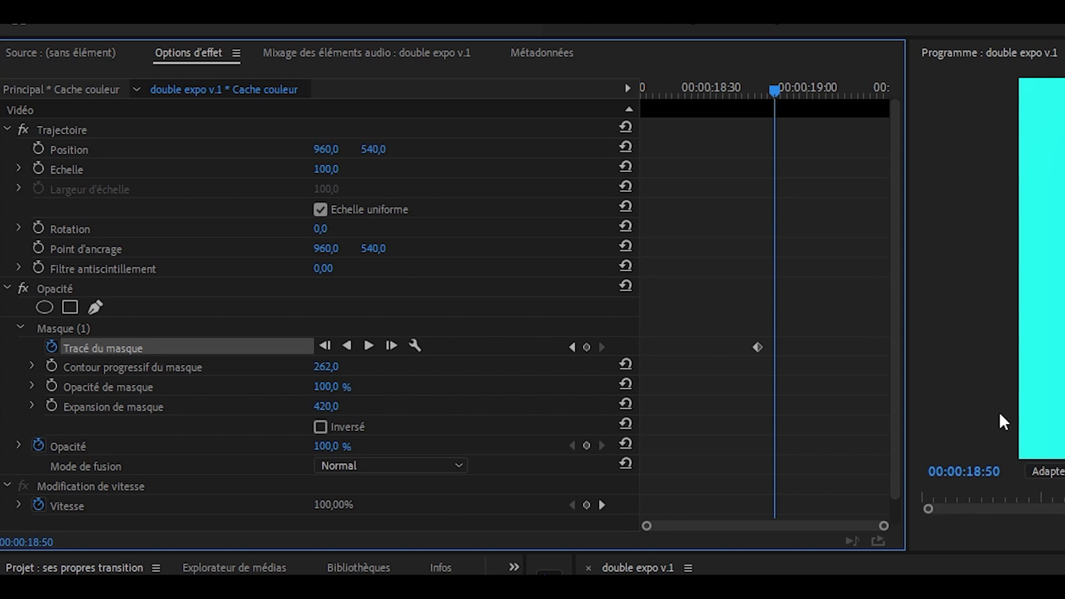
{"action": "key", "text": "shift+Right"}
{"action": "left_click", "coordinate": [586, 346]}
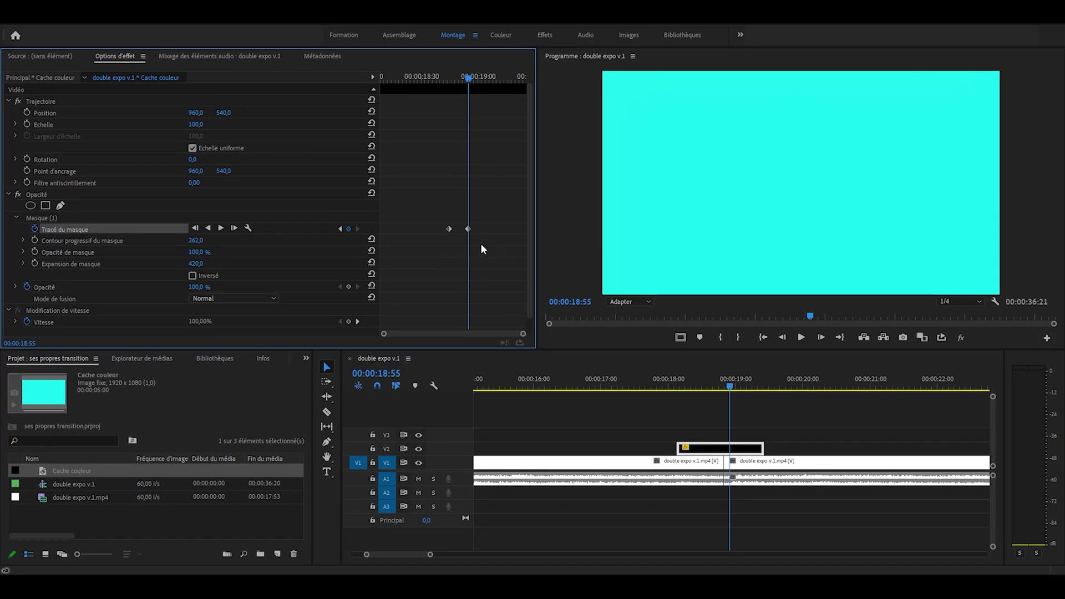
{"action": "left_click", "coordinate": [340, 228]}
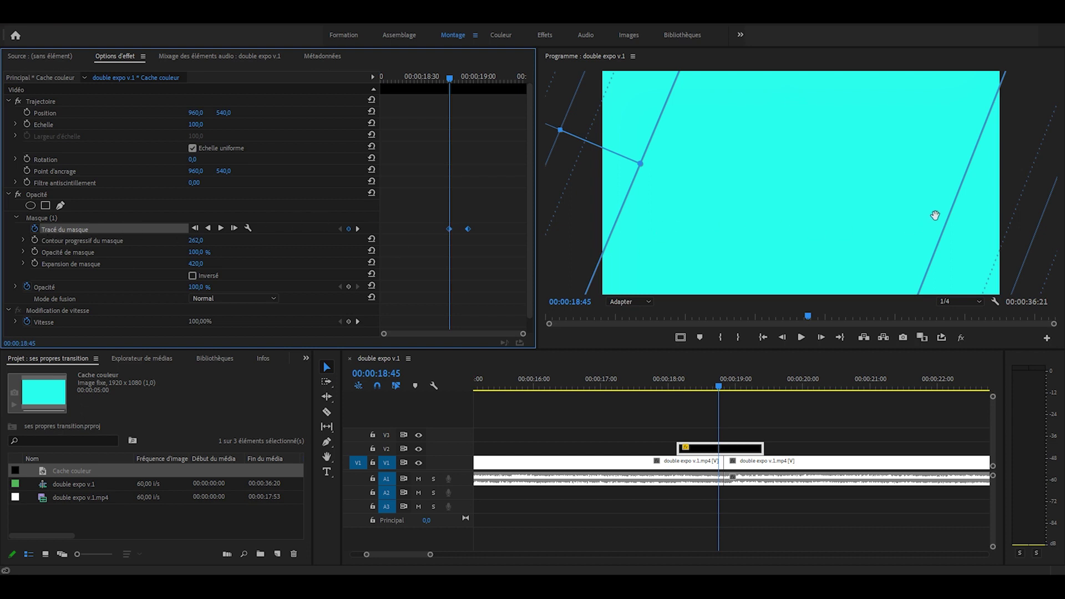
Slide the mask left at the first keyframe and to the frame's right side at the second
{"action": "left_click_drag", "start_coordinate": [937, 215], "coordinate": [920, 215]}
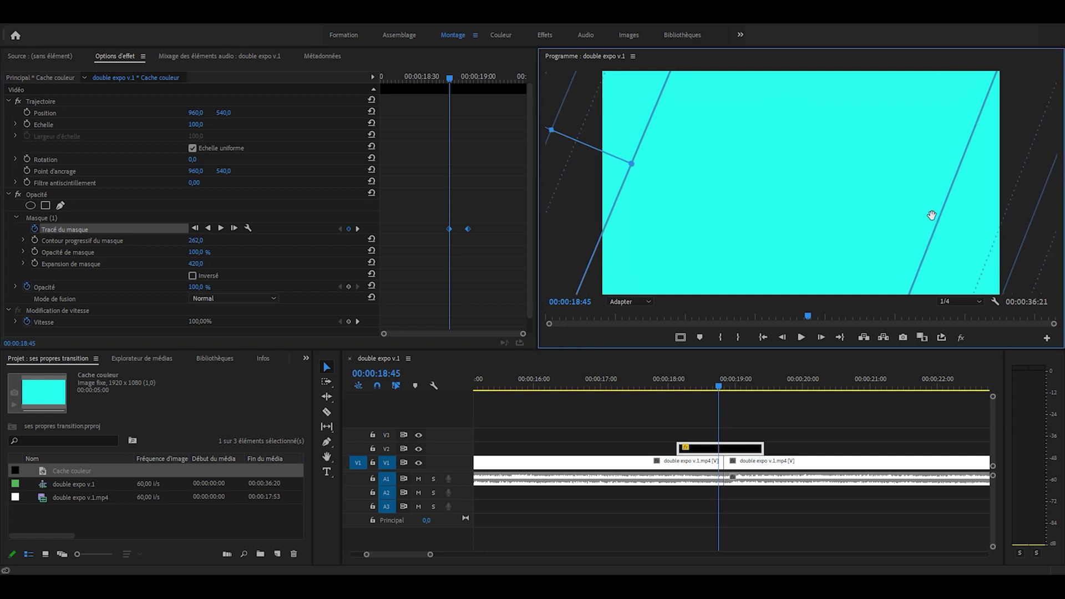
{"action": "left_click_drag", "start_coordinate": [811, 214], "coordinate": [543, 185]}
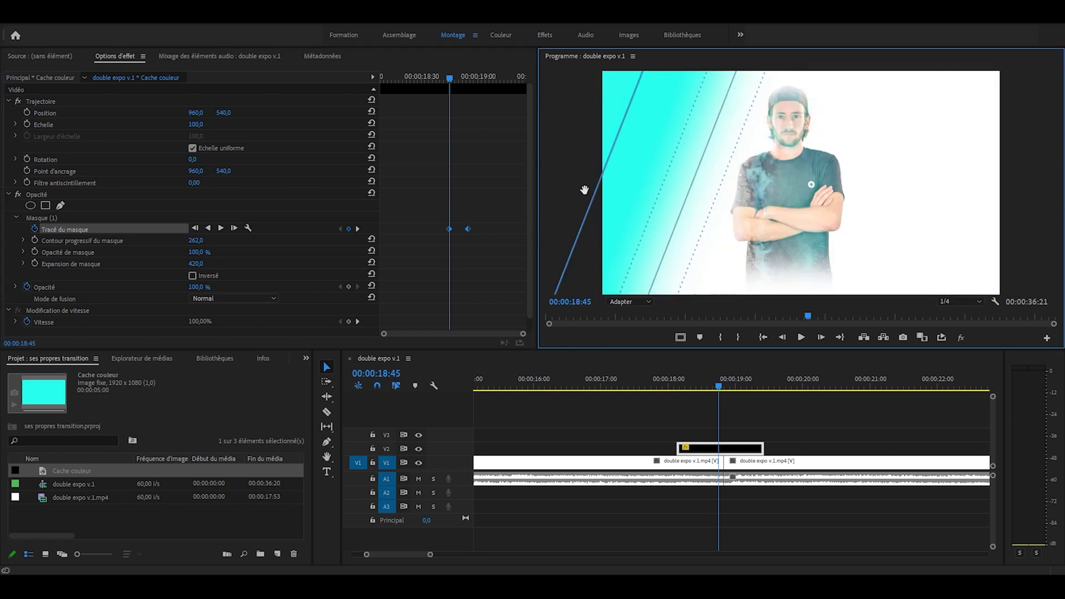
{"action": "left_click", "coordinate": [357, 228]}
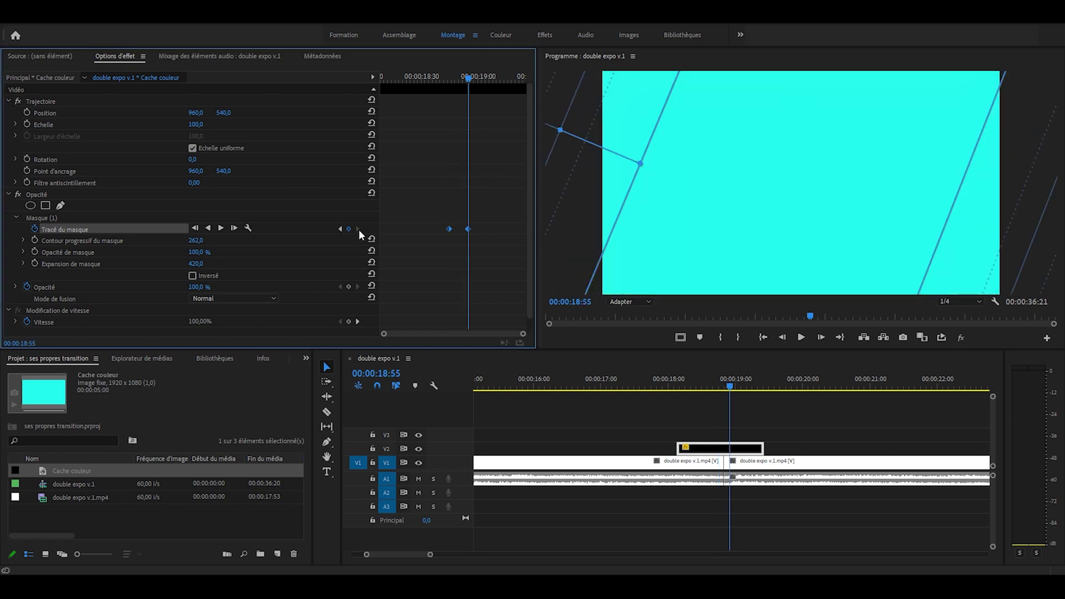
{"action": "left_click_drag", "start_coordinate": [616, 262], "coordinate": [1007, 262]}
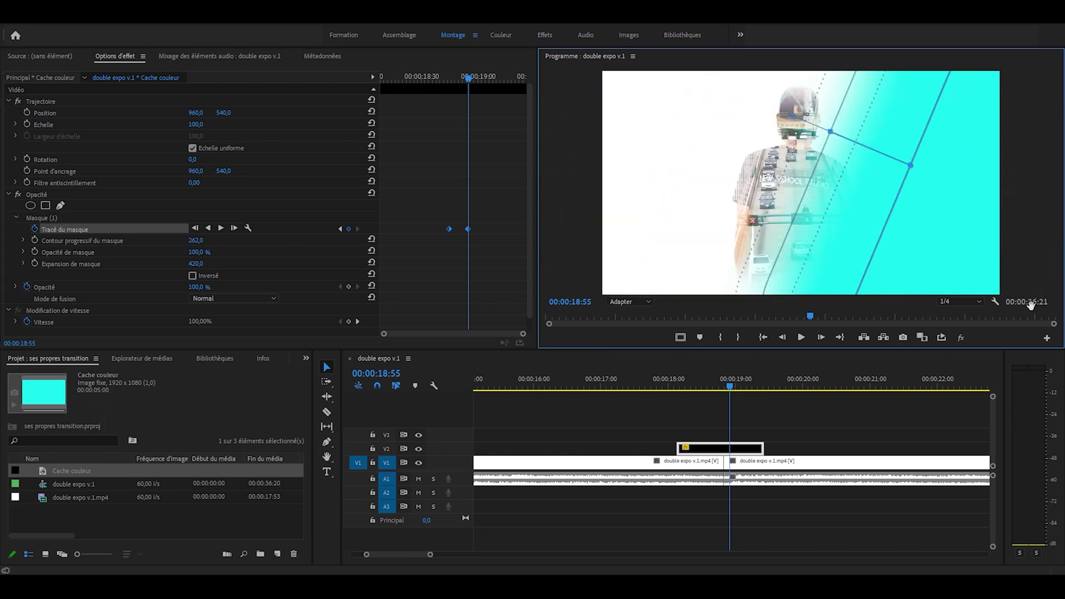
Scrub and play back the cyan mask wipe
{"action": "mouse_move", "coordinate": [444, 76]}
{"action": "left_mouse_down"}
{"action": "mouse_move", "coordinate": [464, 78]}
{"action": "mouse_move", "coordinate": [450, 78]}
{"action": "left_mouse_up"}
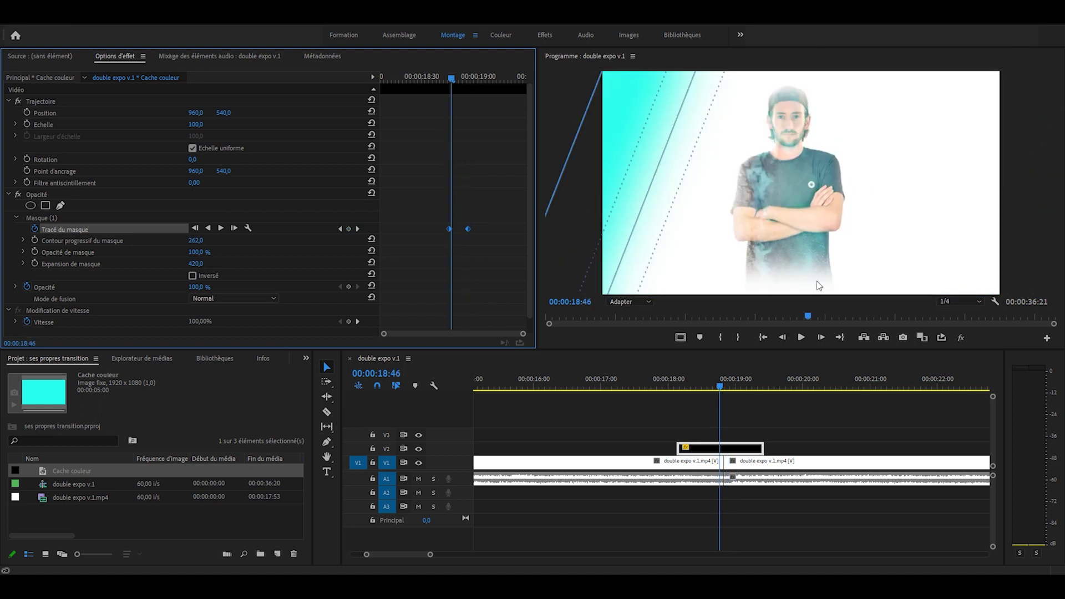
{"action": "key", "text": "Right"}
{"action": "key", "text": "Right"}
{"action": "key", "text": "Right"}
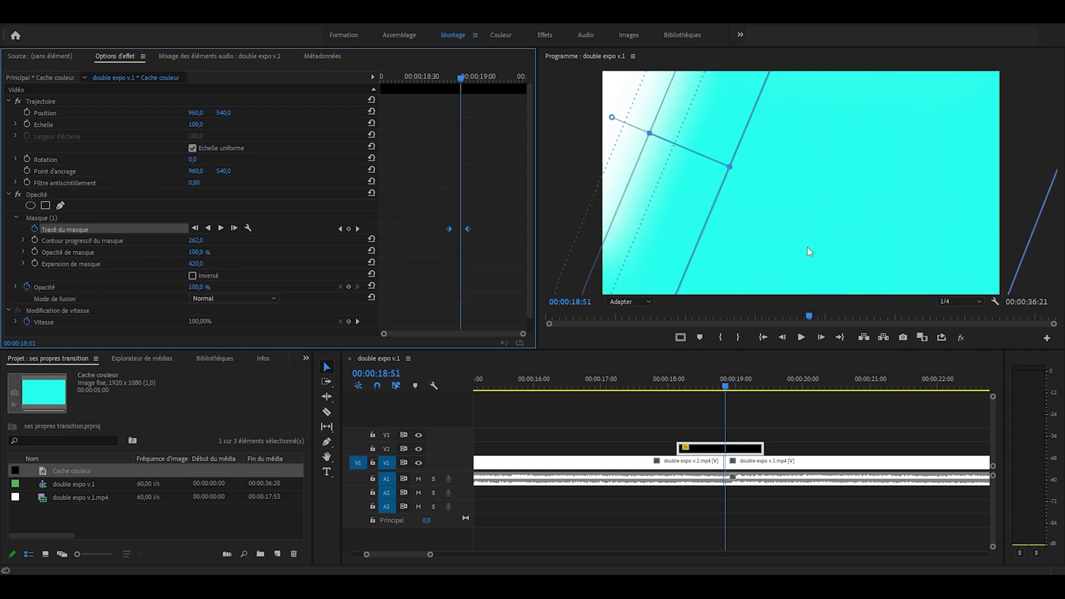
{"action": "key", "text": "Right"}
{"action": "key", "text": "Right"}
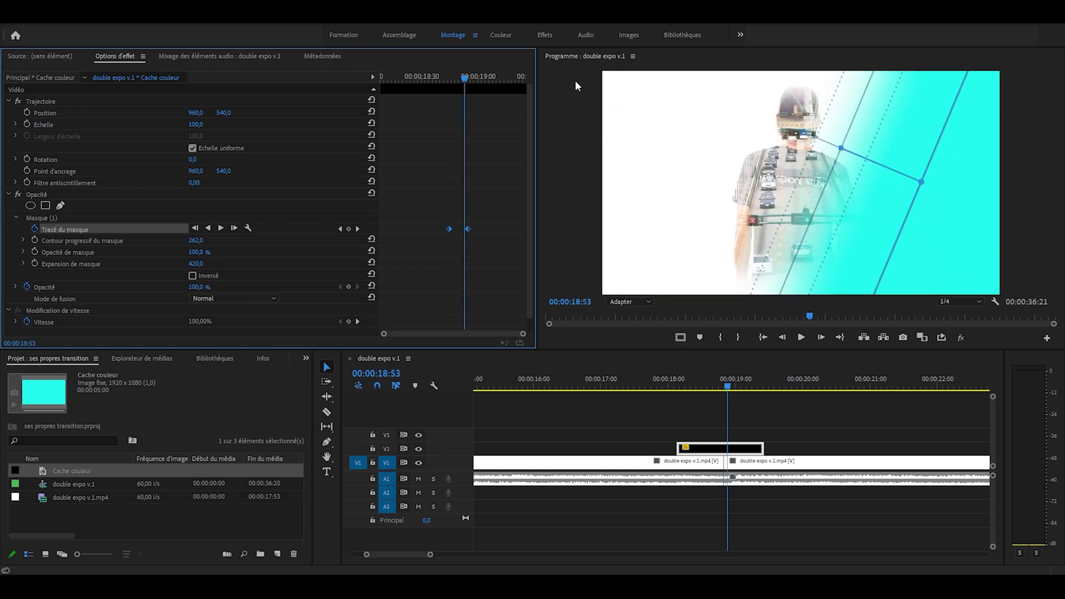
{"action": "left_click", "coordinate": [647, 378]}
{"action": "key", "text": "space"}
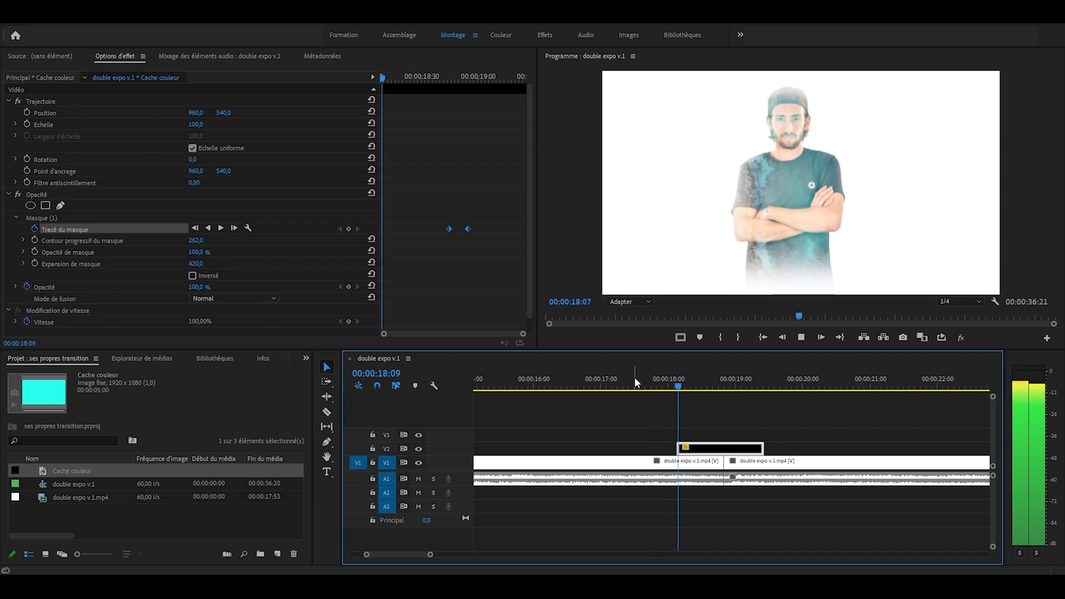
Stop playback and zoom the timeline out toward the cut near 00:00:32
{"action": "key", "text": "space"}
{"action": "key", "text": "minus"}
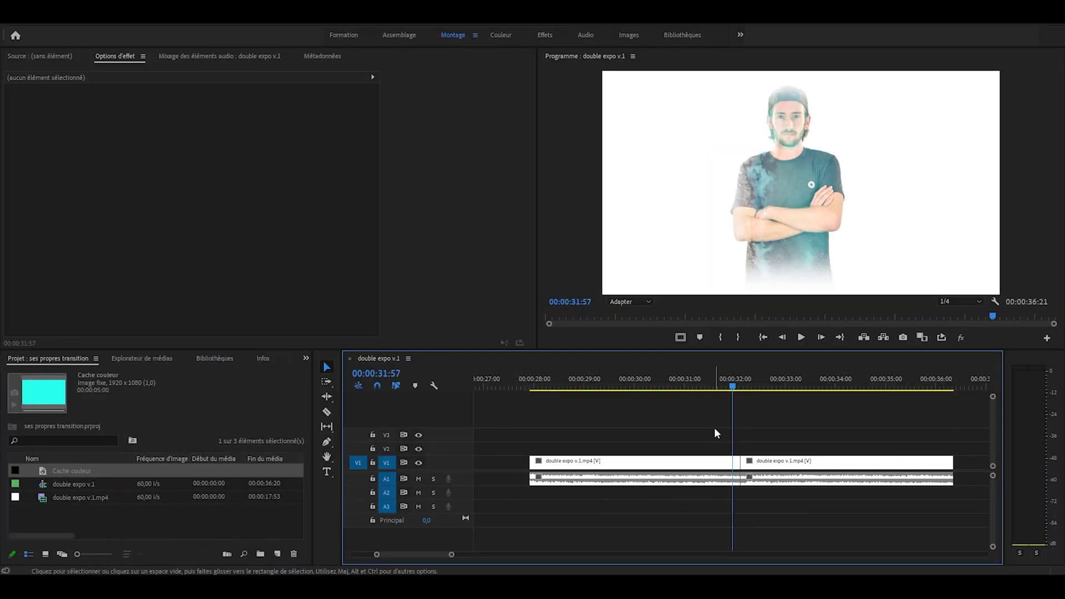
Zoom in on the cut near 00:00:32:07 and park the playhead a few frames before it
{"action": "key", "text": "="}
{"action": "key", "text": "="}
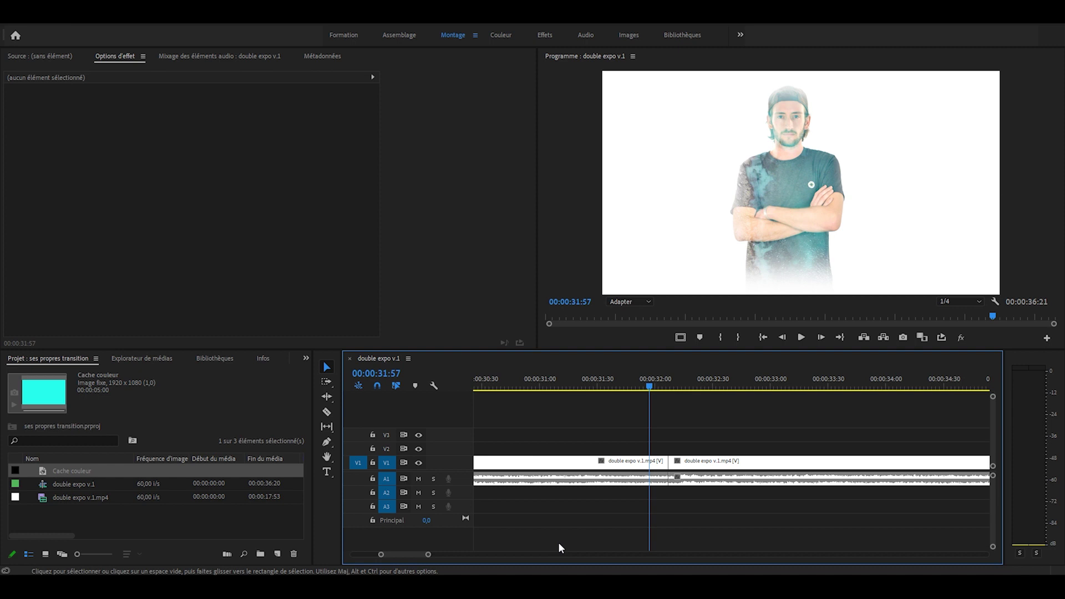
{"action": "key", "text": "Down"}
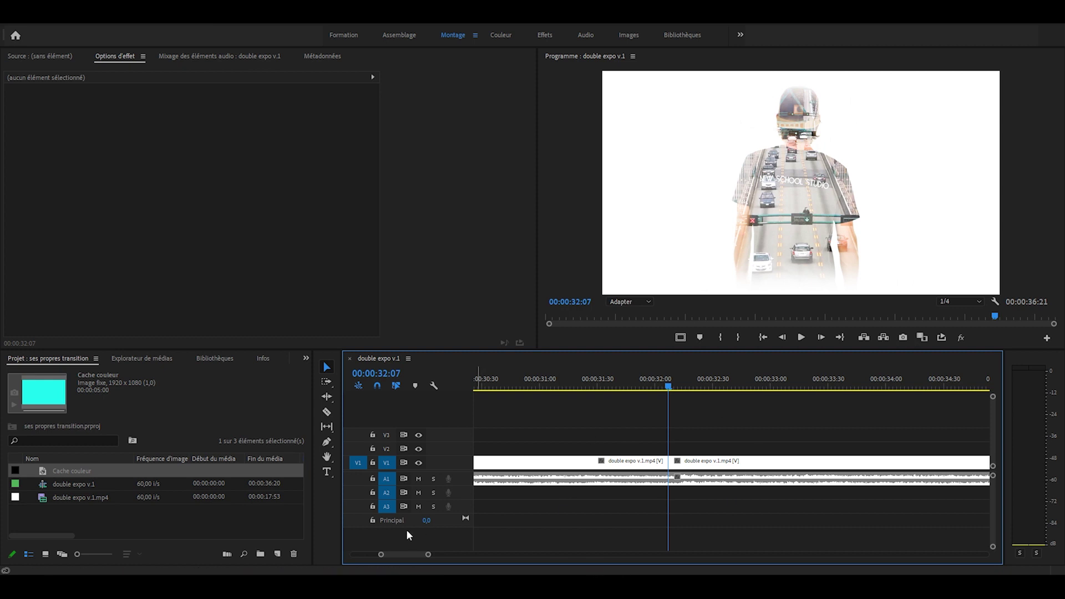
{"action": "left_click_drag", "start_coordinate": [428, 554], "coordinate": [406, 554]}
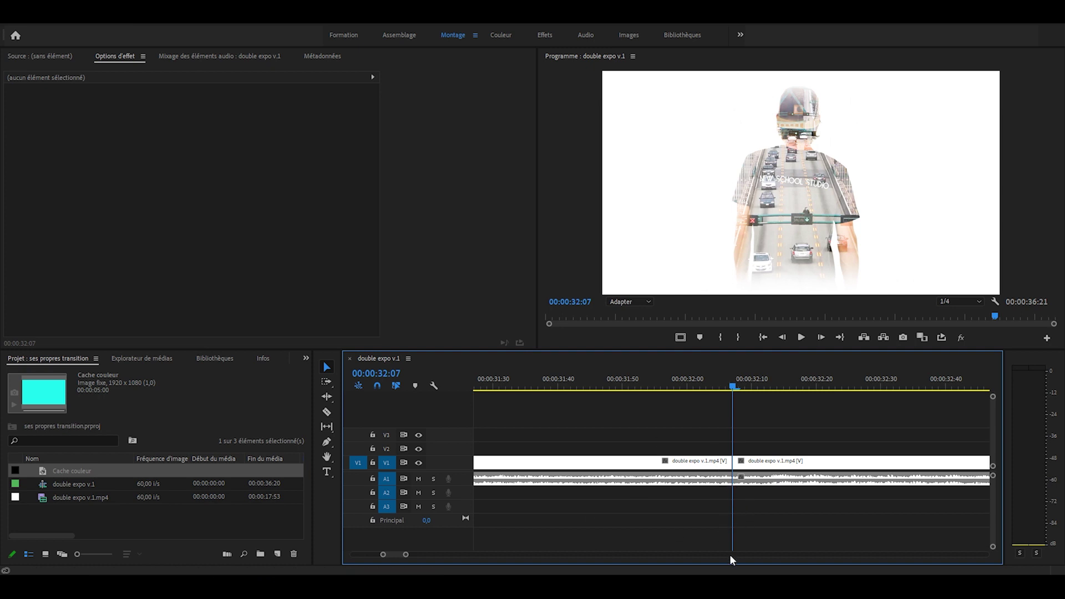
{"action": "key", "text": "shift+Left"}
Razor-split V1 a few frames either side of the cut, then bring up the effects search
{"action": "key", "text": "c"}
{"action": "left_click", "coordinate": [699, 461]}
{"action": "left_click", "coordinate": [738, 388]}
{"action": "left_click", "coordinate": [764, 462]}
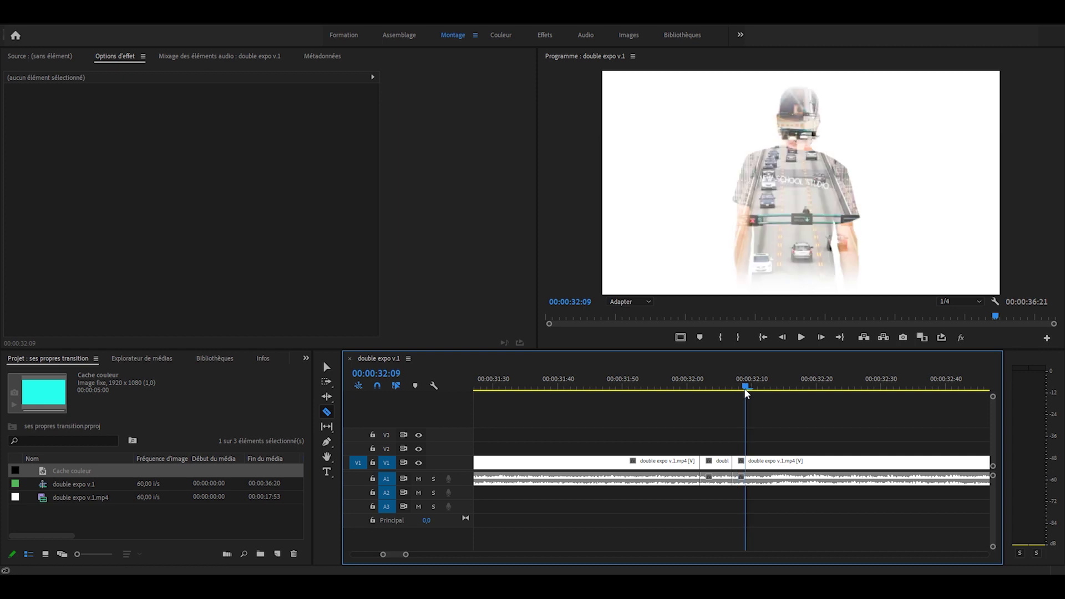
{"action": "key", "text": "v"}
{"action": "left_click", "coordinate": [668, 383]}
{"action": "key", "text": "shift+7"}
{"action": "left_click", "coordinate": [80, 372]}
Apply Effets vidéo > Esthétiques > Solarisation to the short V1 clip at the final cut
{"action": "type", "text": "solarisa"}
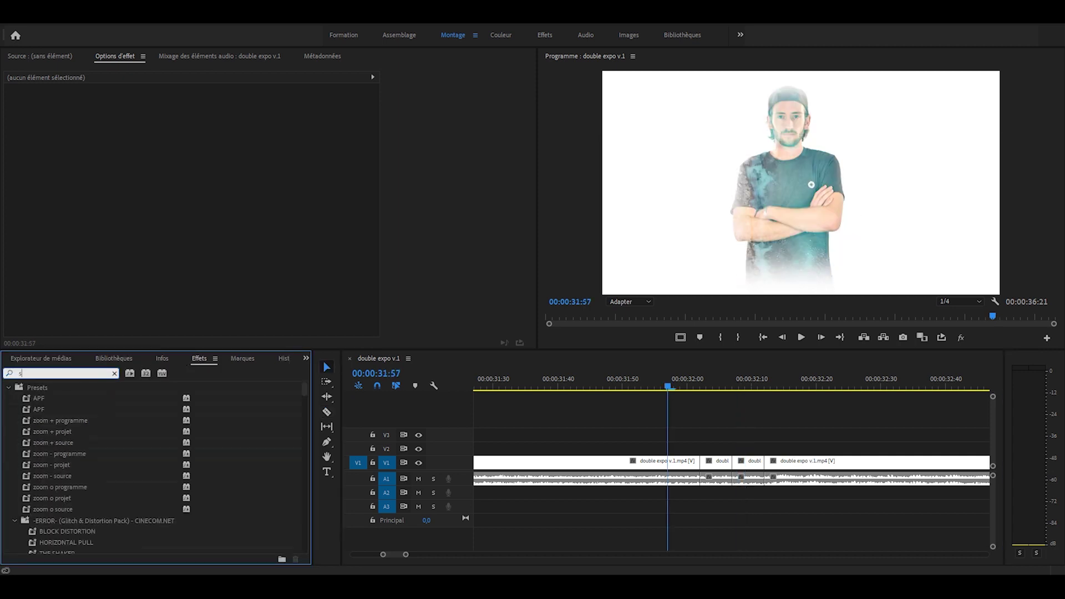
{"action": "mouse_move", "coordinate": [55, 453]}
{"action": "left_mouse_down"}
{"action": "mouse_move", "coordinate": [681, 432]}
{"action": "mouse_move", "coordinate": [727, 473]}
{"action": "mouse_move", "coordinate": [746, 463]}
{"action": "left_mouse_up"}
{"action": "scroll", "coordinate": [440, 316], "scroll_direction": "down", "scroll_amount": 3}
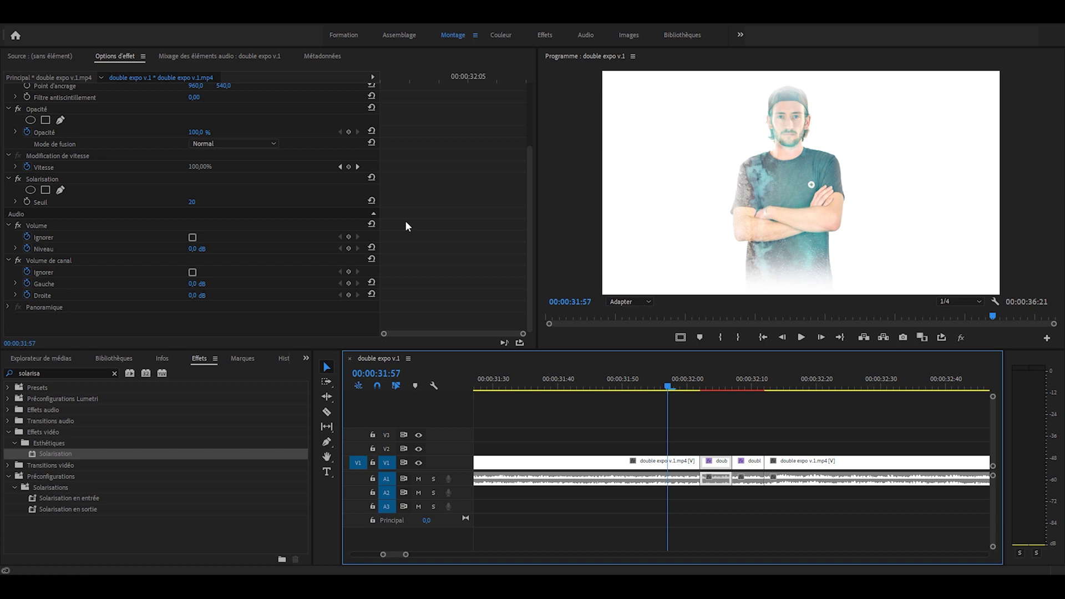
{"action": "scroll", "coordinate": [438, 227], "scroll_direction": "up", "scroll_amount": 3}
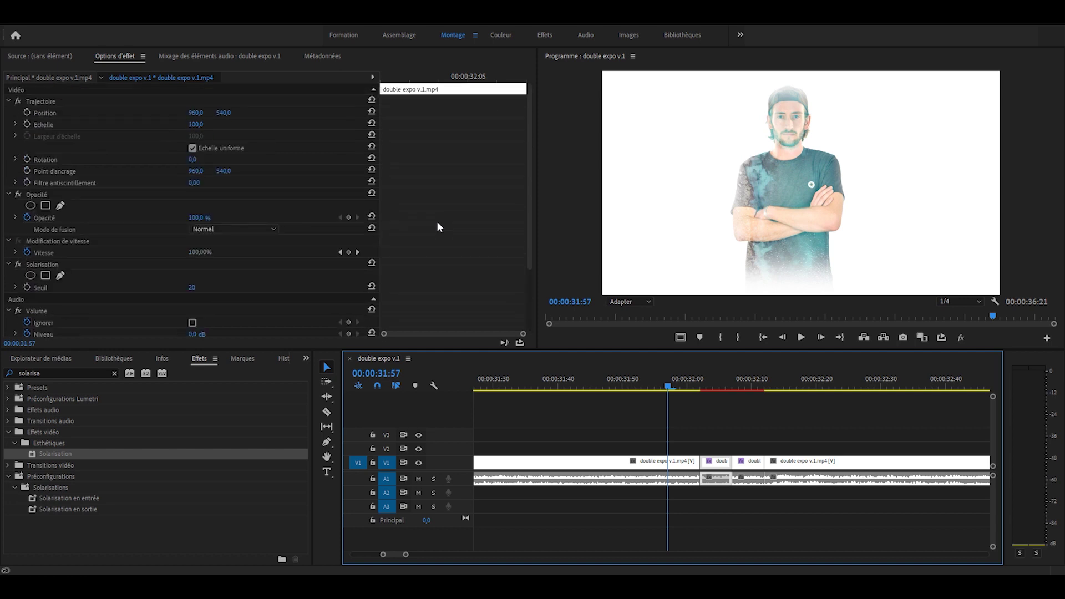
{"action": "left_click", "coordinate": [437, 222]}
{"action": "key", "text": "Down"}
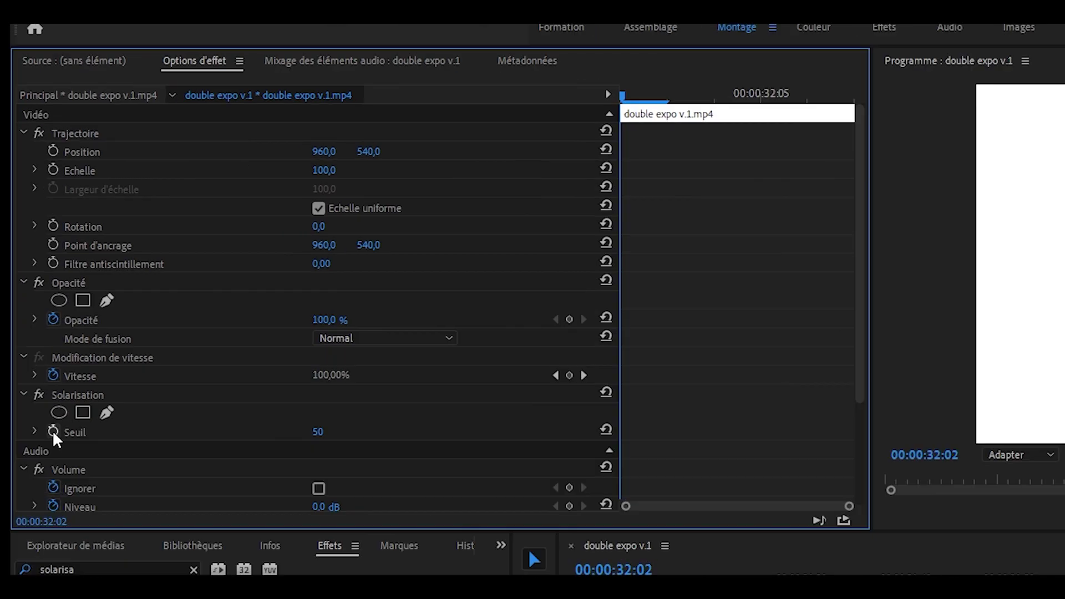
Keyframe Solarisation's Seuil at 0, 100 and 0 (32:02, 32:07, 32:12) across the cut
{"action": "left_click", "coordinate": [27, 286]}
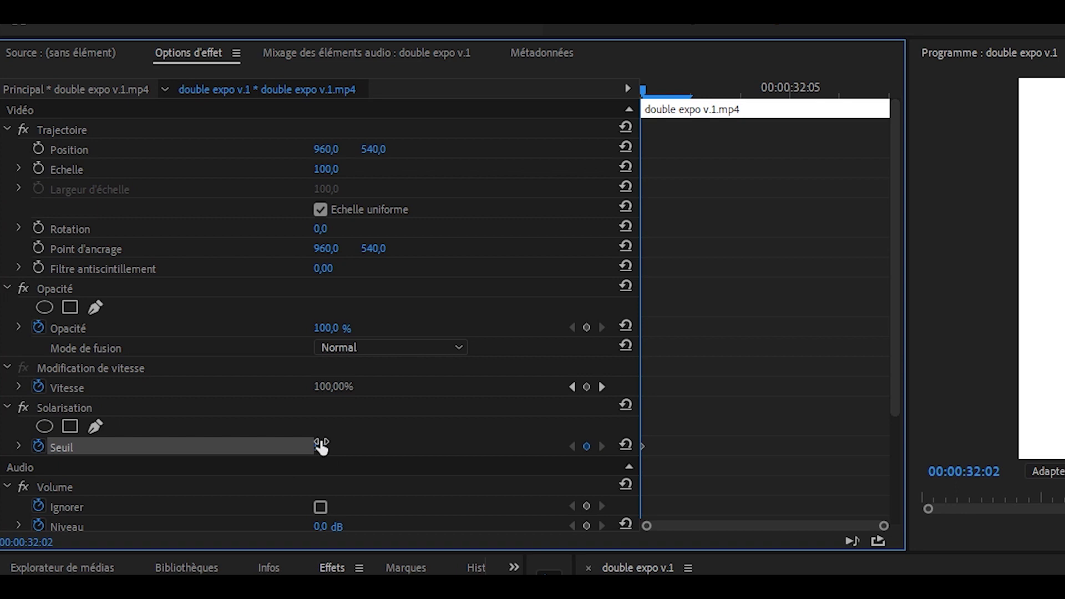
{"action": "left_click", "coordinate": [602, 386]}
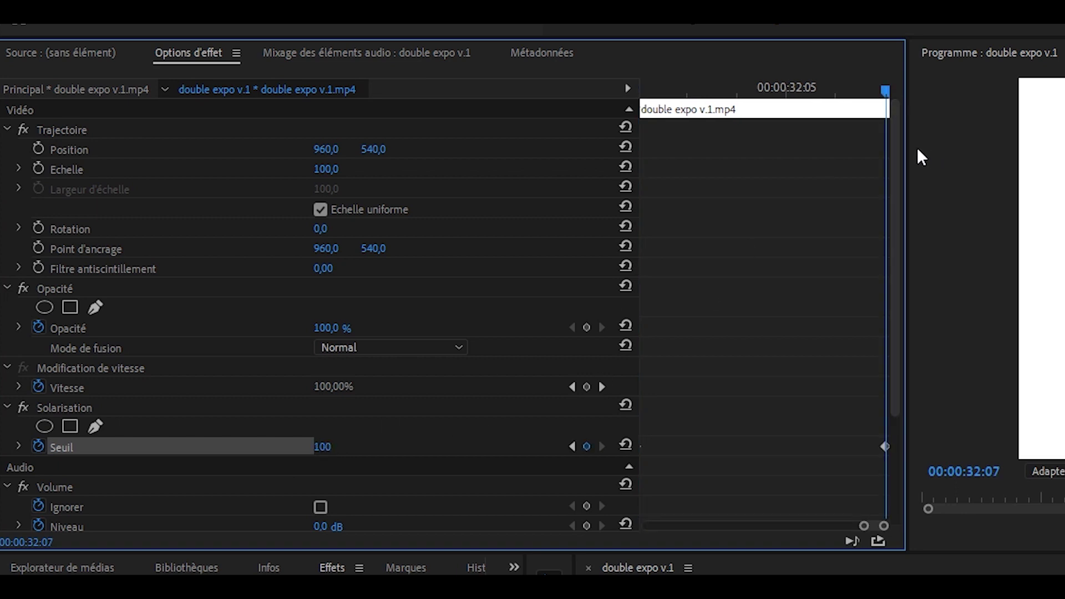
{"action": "key", "text": "ctrl+z"}
{"action": "left_click", "coordinate": [573, 109]}
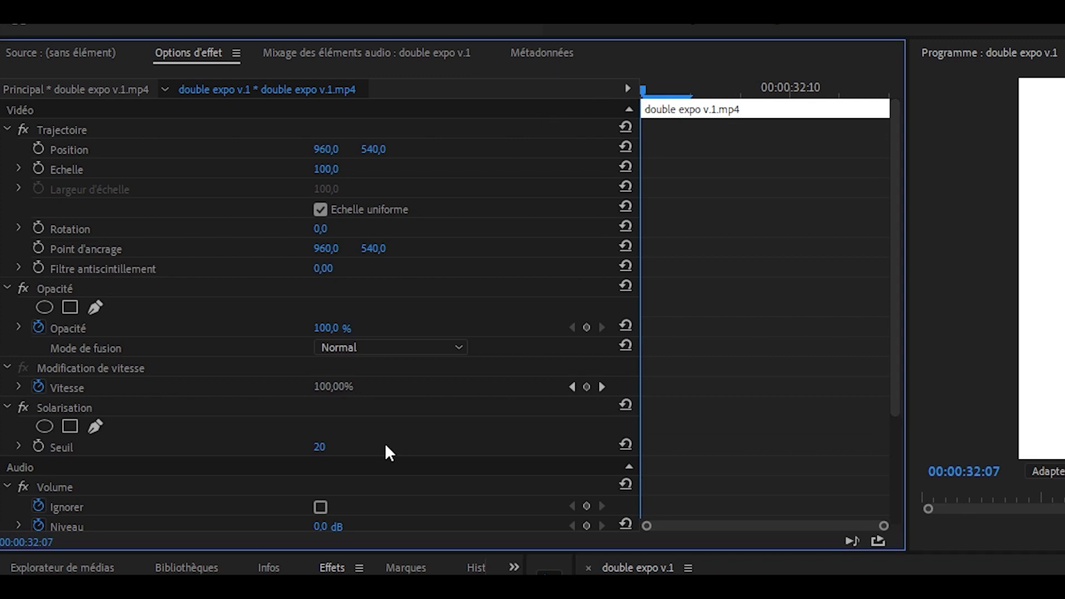
{"action": "left_click", "coordinate": [38, 447]}
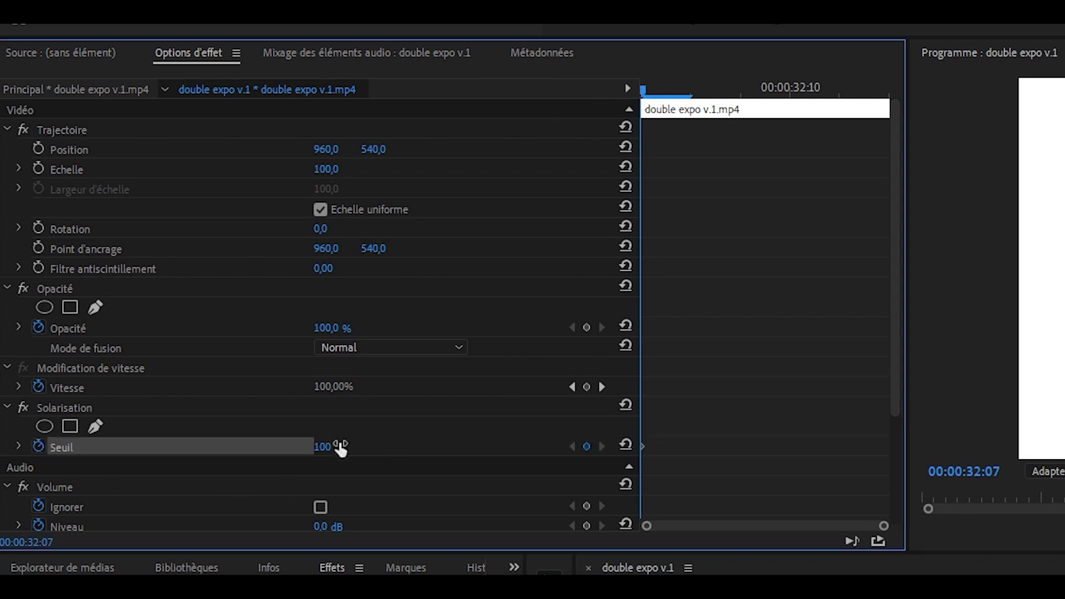
{"action": "key", "text": "shift+Right"}
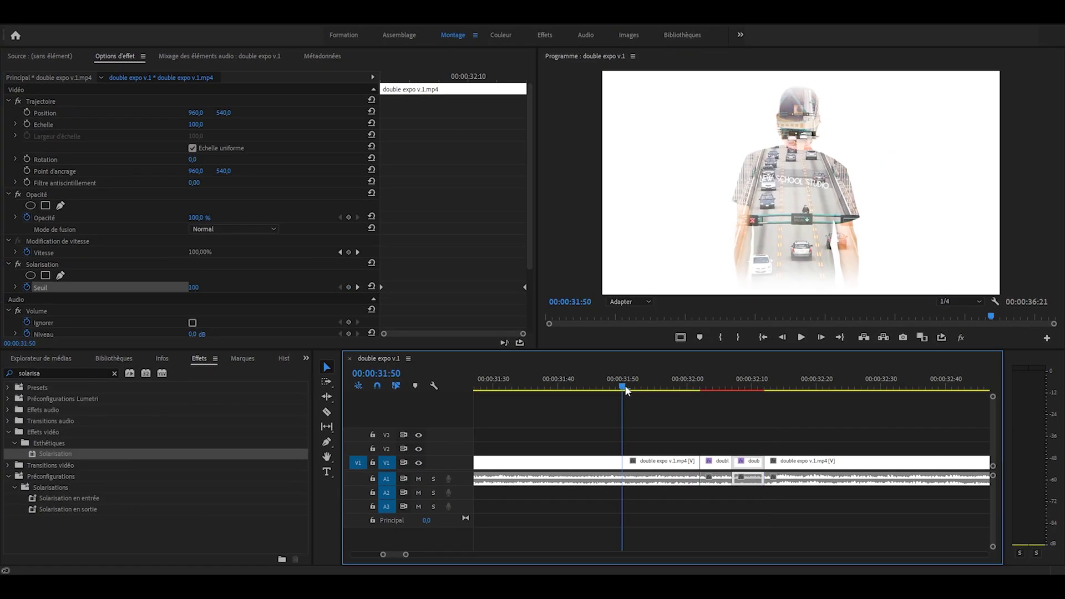
{"action": "left_click", "coordinate": [560, 382]}
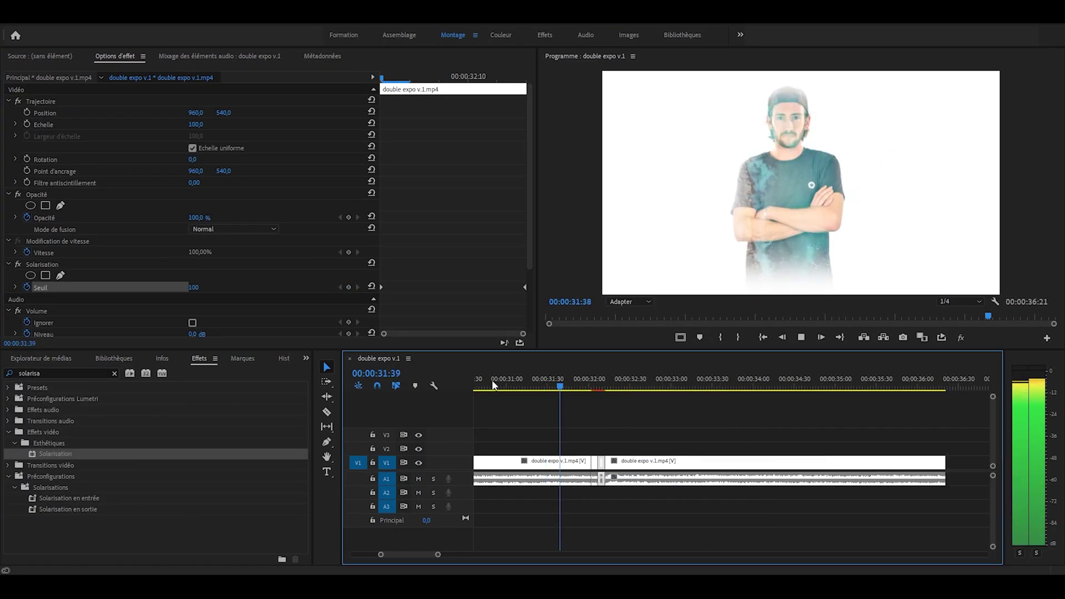
{"action": "left_click", "coordinate": [546, 386]}
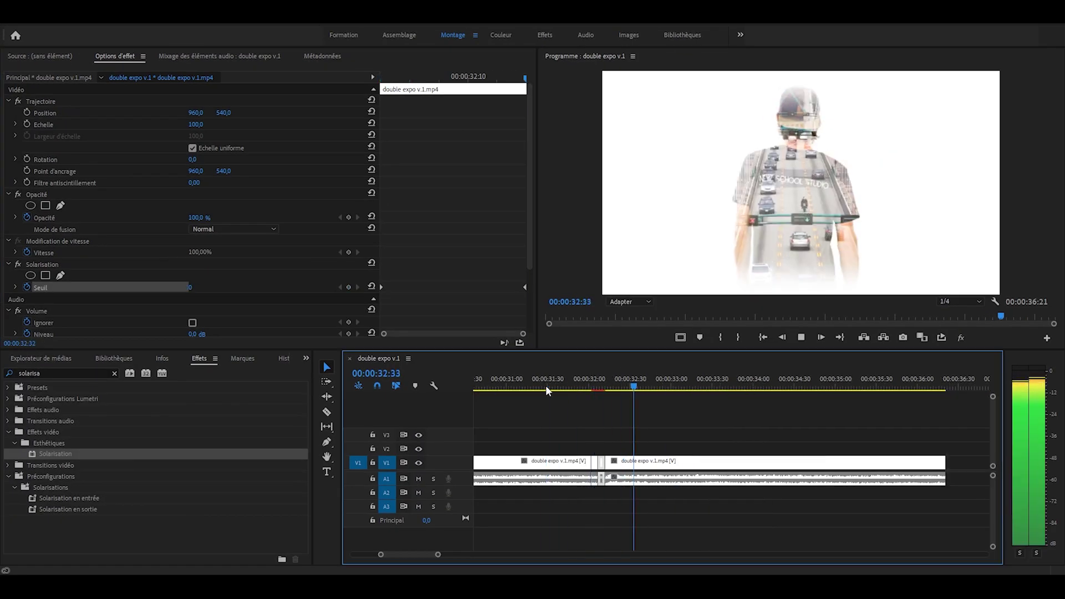
{"action": "left_click_drag", "start_coordinate": [546, 388], "coordinate": [555, 386]}
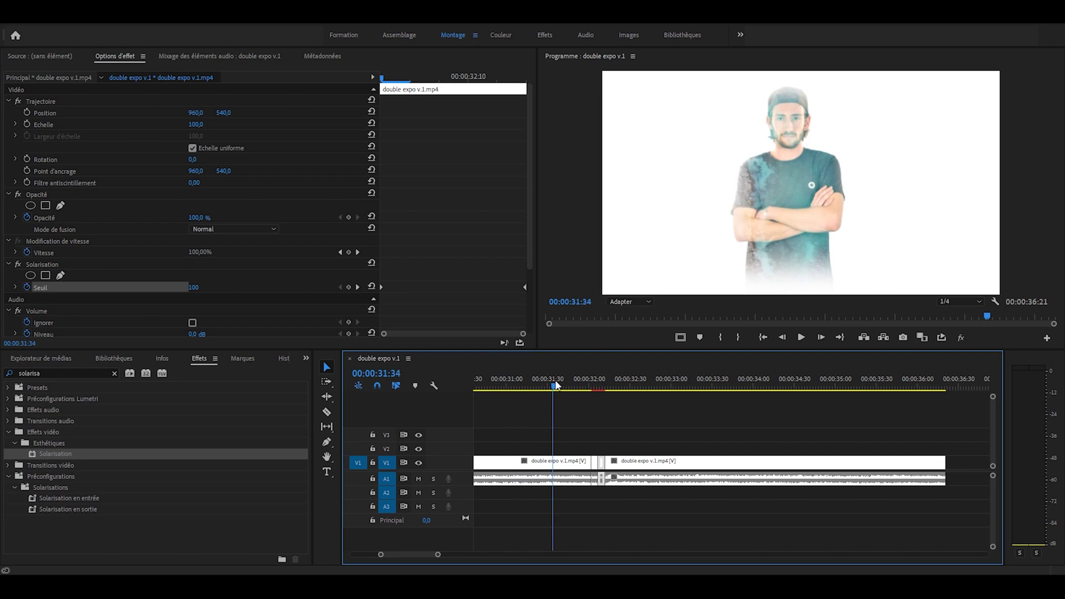
{"action": "left_click_drag", "start_coordinate": [560, 385], "coordinate": [601, 388]}
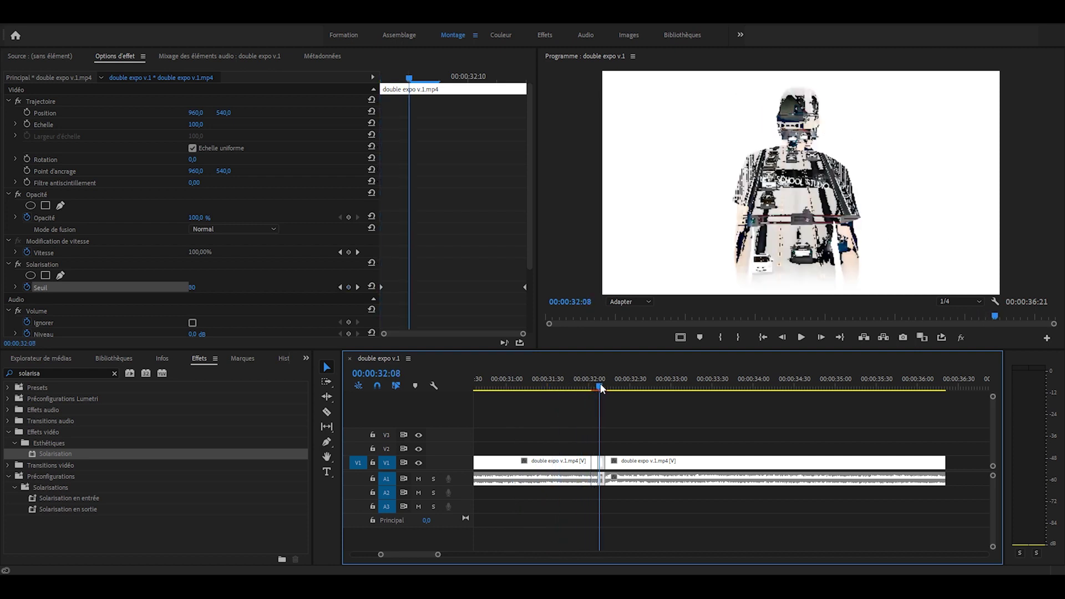
{"action": "key", "text": "space"}
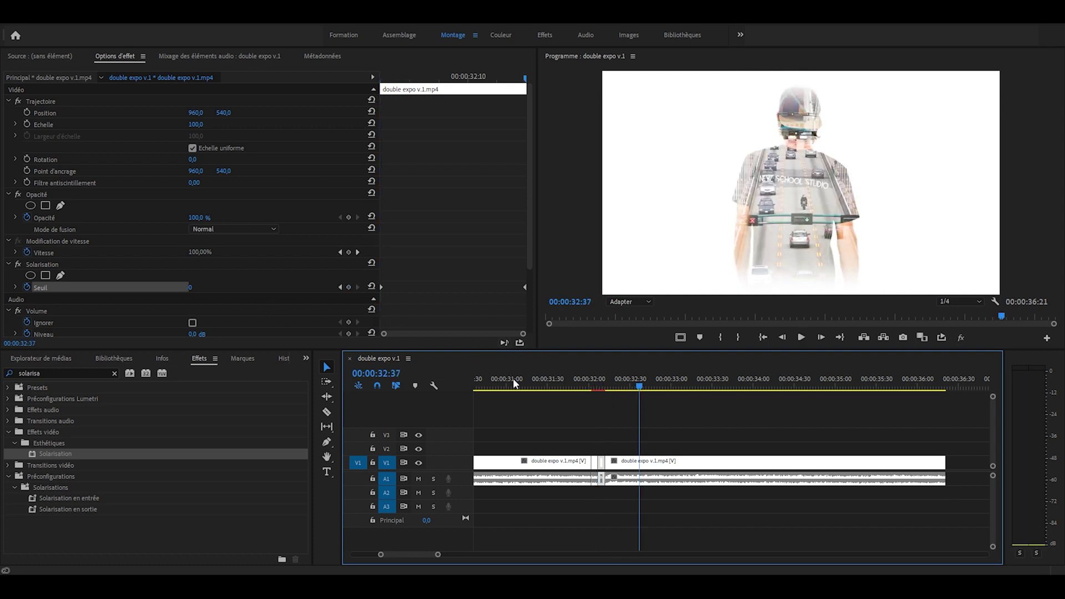